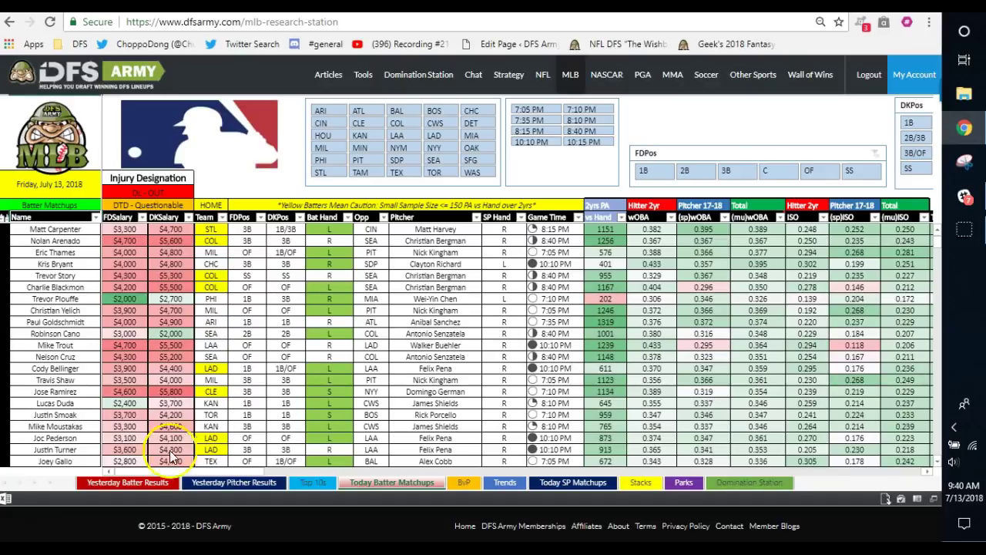
Step: Open today's starting pitcher matchups sheet and review its opponent, pitcher and DFSA Grade columns
{"action": "left_click", "coordinate": [568, 83]}
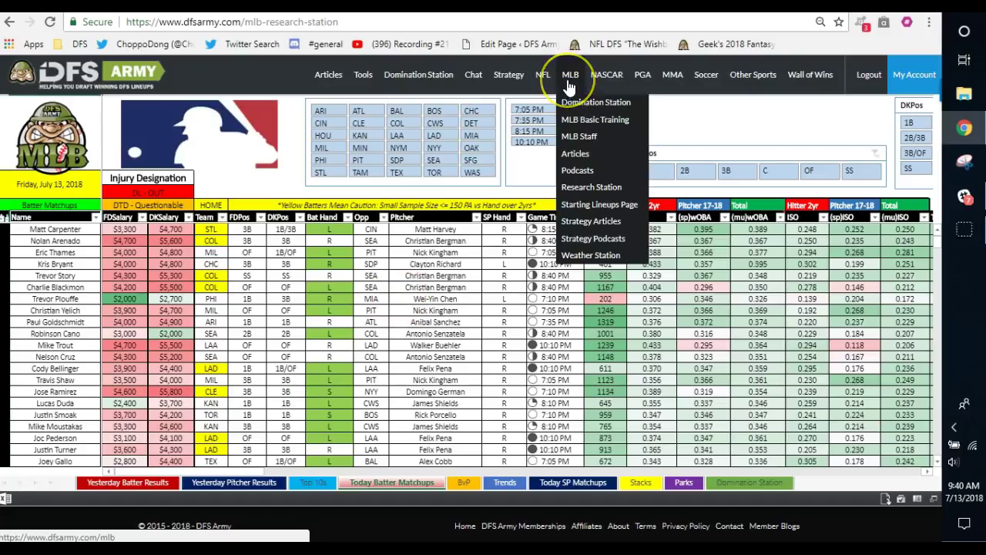
{"action": "mouse_move", "coordinate": [589, 206]}
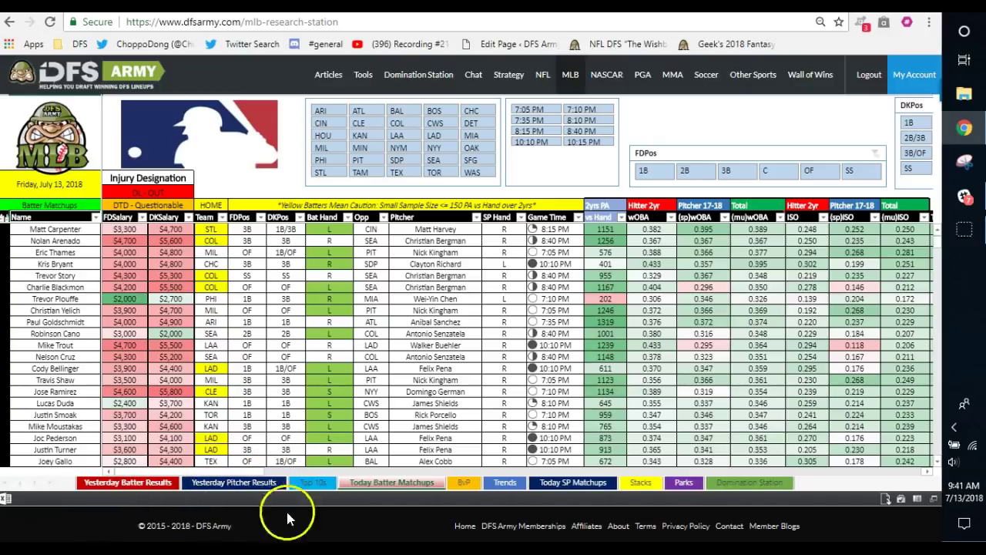
{"action": "left_click", "coordinate": [586, 482]}
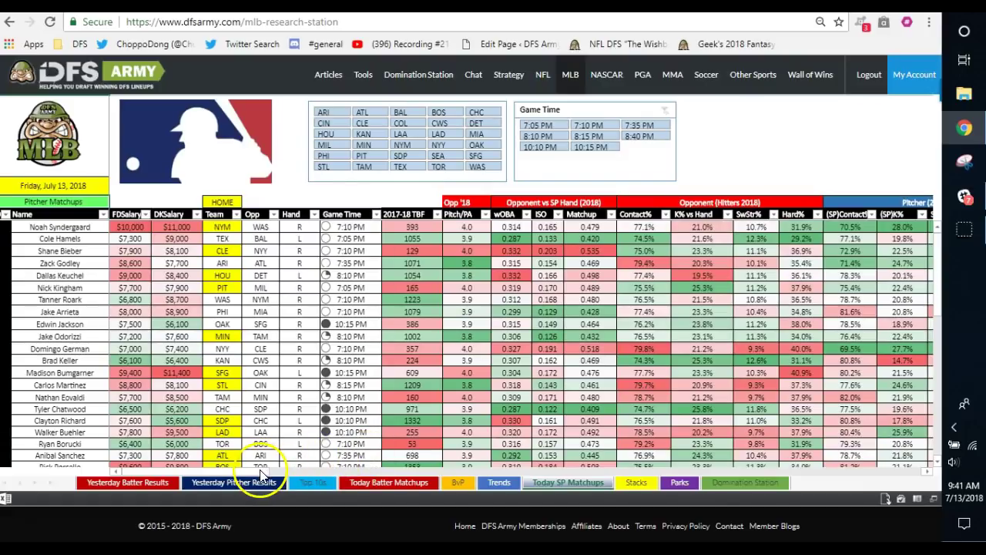
{"action": "left_click_drag", "start_coordinate": [266, 462], "coordinate": [310, 467]}
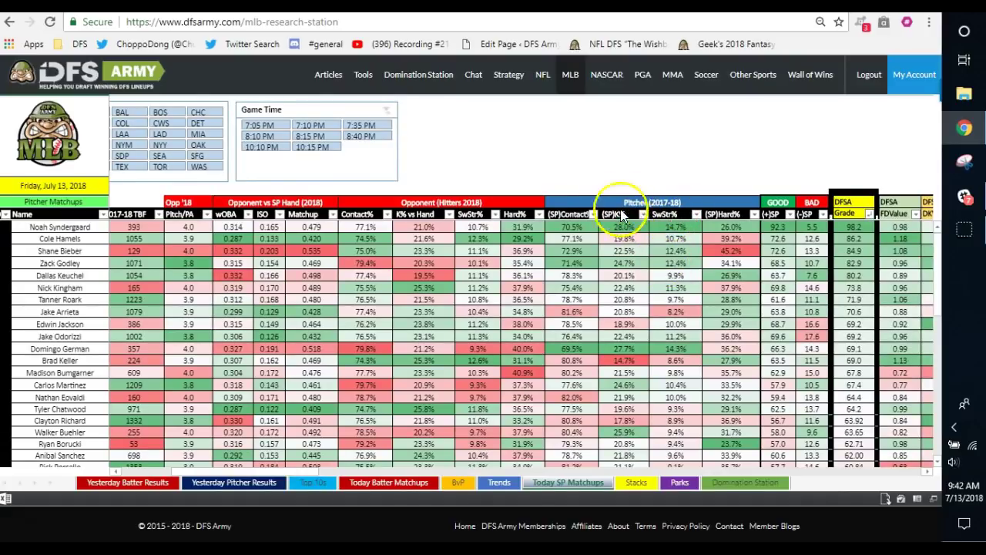
{"action": "mouse_move", "coordinate": [517, 216]}
{"action": "left_mouse_down"}
{"action": "mouse_move", "coordinate": [429, 209]}
{"action": "mouse_move", "coordinate": [421, 222]}
{"action": "mouse_move", "coordinate": [429, 235]}
{"action": "left_mouse_up"}
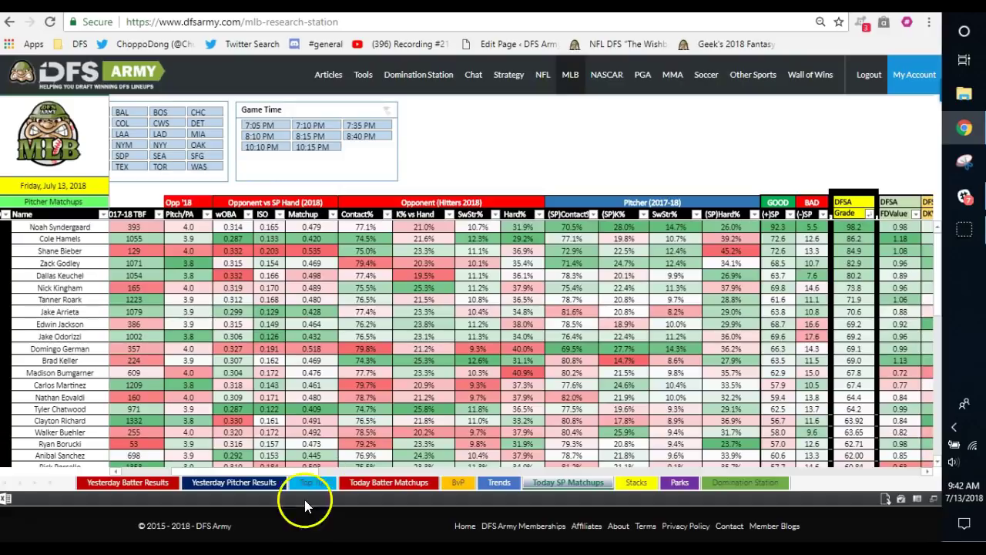
{"action": "left_click_drag", "start_coordinate": [265, 470], "coordinate": [220, 467]}
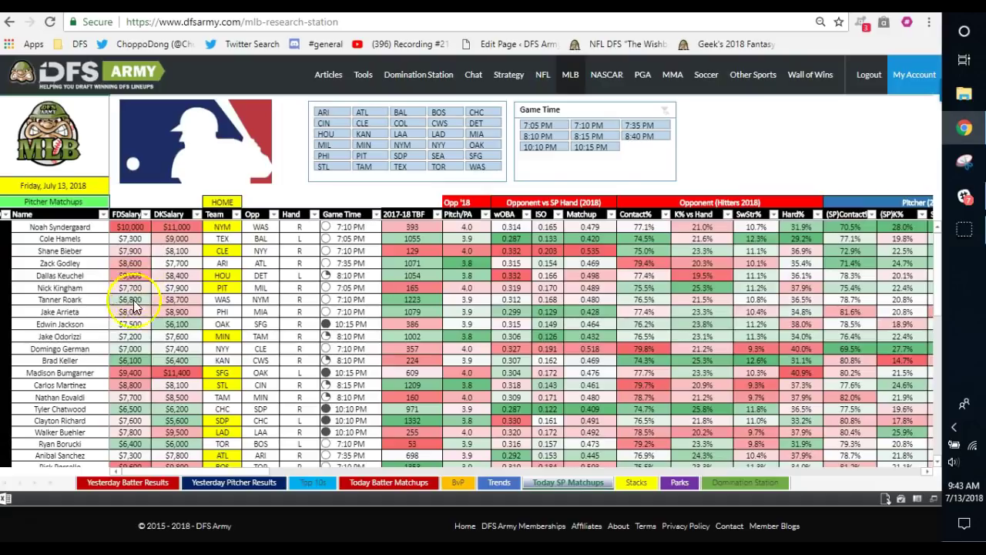
Step: Read through the full pitcher list, comparing the FanDuel and DraftKings salaries with the DFSA Grade and value columns
{"action": "scroll", "coordinate": [132, 370], "scroll_direction": "down", "scroll_amount": 1}
{"action": "scroll", "coordinate": [133, 369], "scroll_direction": "down", "scroll_amount": 1}
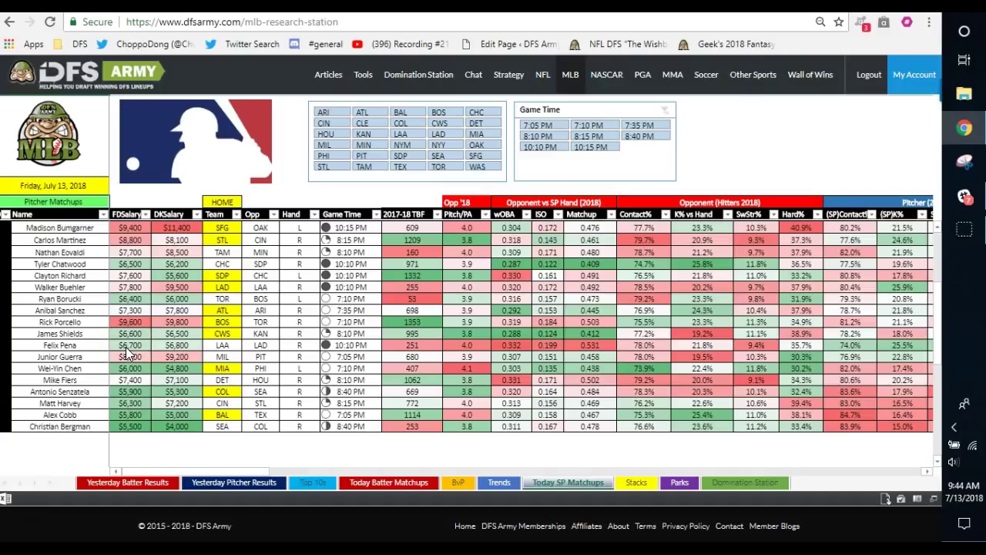
{"action": "scroll", "coordinate": [128, 353], "scroll_direction": "up", "scroll_amount": 1}
{"action": "scroll", "coordinate": [128, 353], "scroll_direction": "up", "scroll_amount": 1}
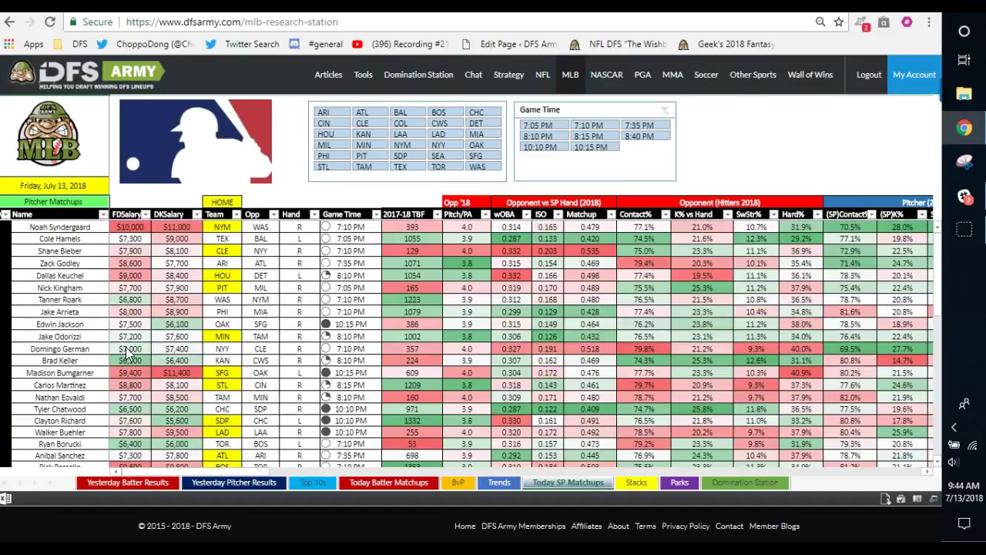
{"action": "scroll", "coordinate": [128, 353], "scroll_direction": "down", "scroll_amount": 1}
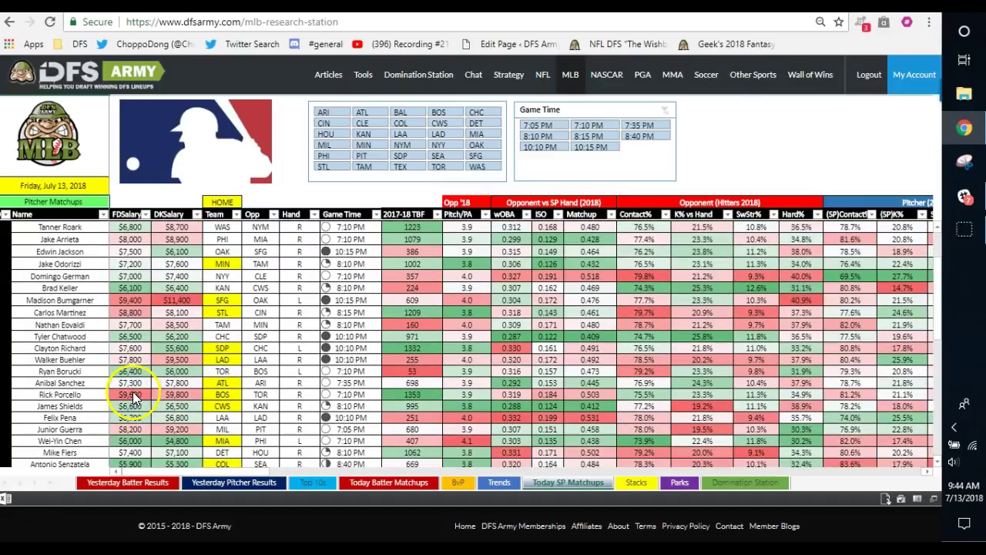
{"action": "left_click_drag", "start_coordinate": [152, 472], "coordinate": [248, 493]}
{"action": "scroll", "coordinate": [420, 387], "scroll_direction": "up", "scroll_amount": 2}
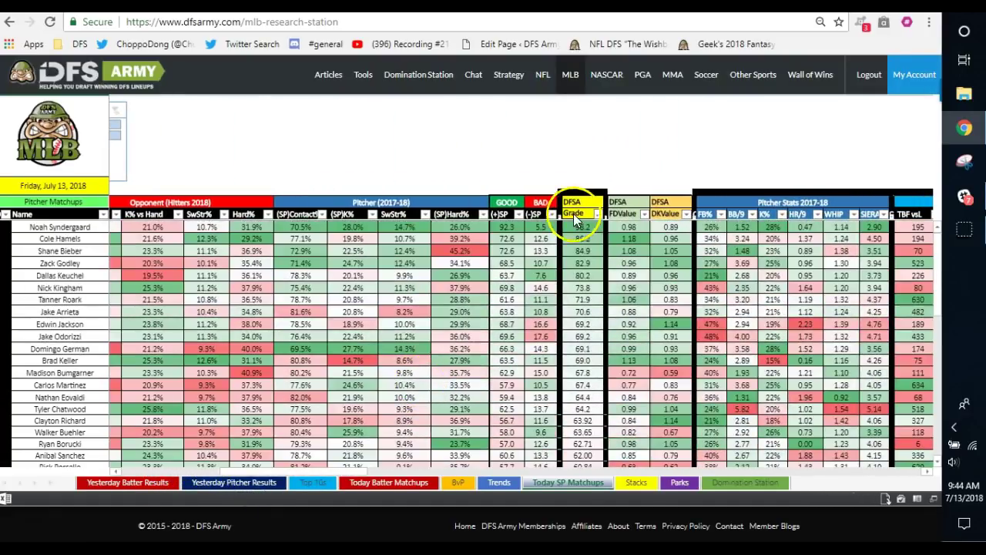
{"action": "scroll", "coordinate": [578, 431], "scroll_direction": "down", "scroll_amount": 4}
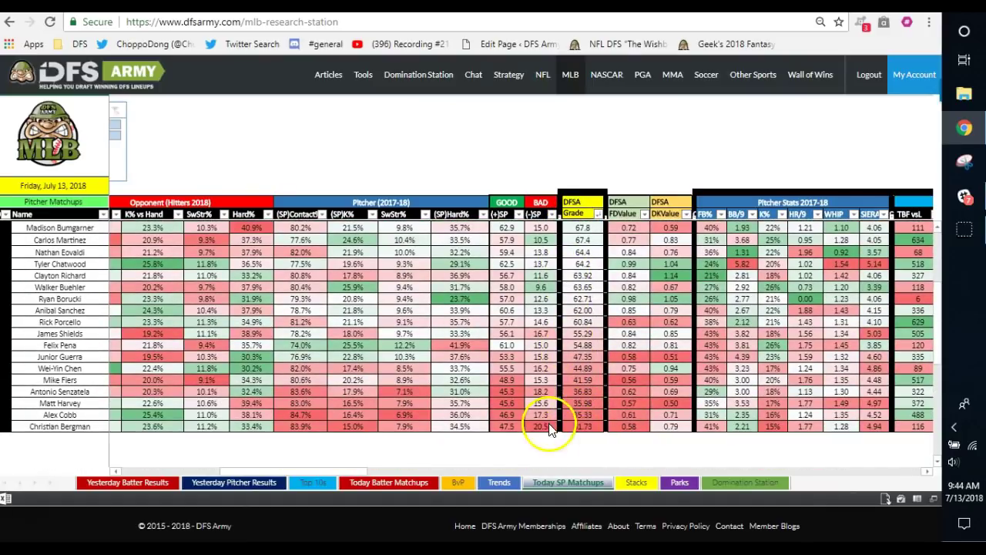
{"action": "left_click_drag", "start_coordinate": [278, 472], "coordinate": [168, 467]}
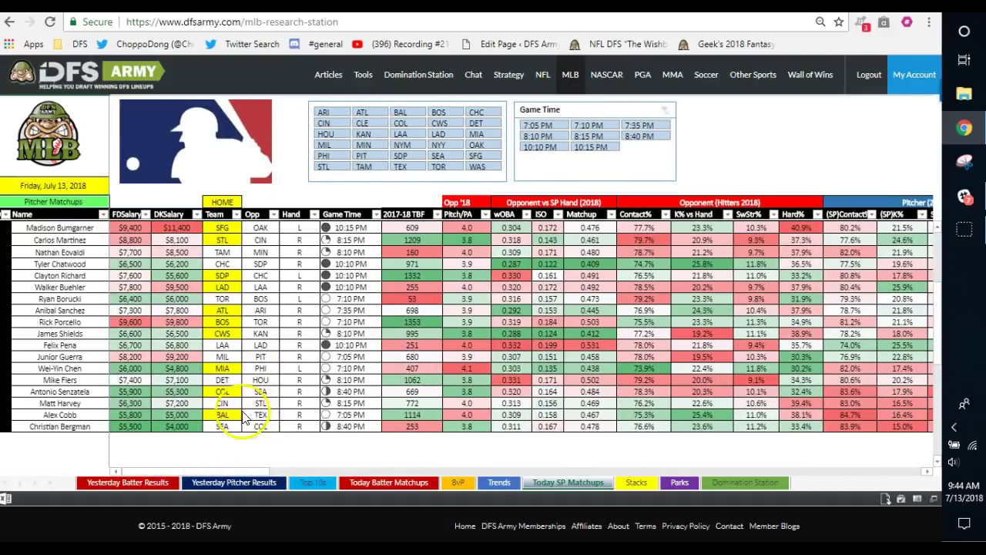
Step: Examine the pitchers' stats, lefty and righty splits, park and bullpen data, and the Vegas moneyline column
{"action": "left_click_drag", "start_coordinate": [154, 468], "coordinate": [384, 486]}
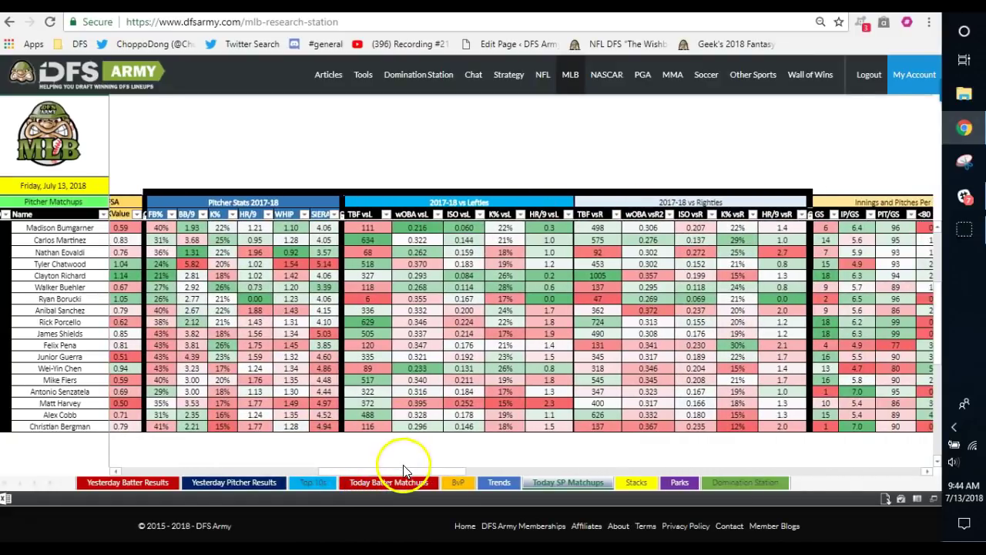
{"action": "left_click_drag", "start_coordinate": [404, 469], "coordinate": [551, 490]}
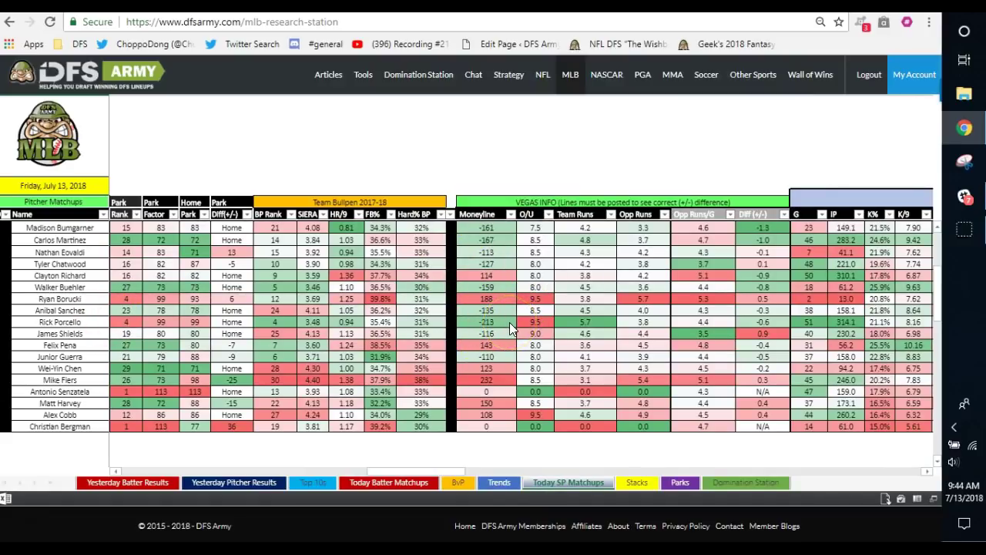
{"action": "scroll", "coordinate": [493, 324], "scroll_direction": "up", "scroll_amount": 3}
{"action": "left_click", "coordinate": [502, 225]}
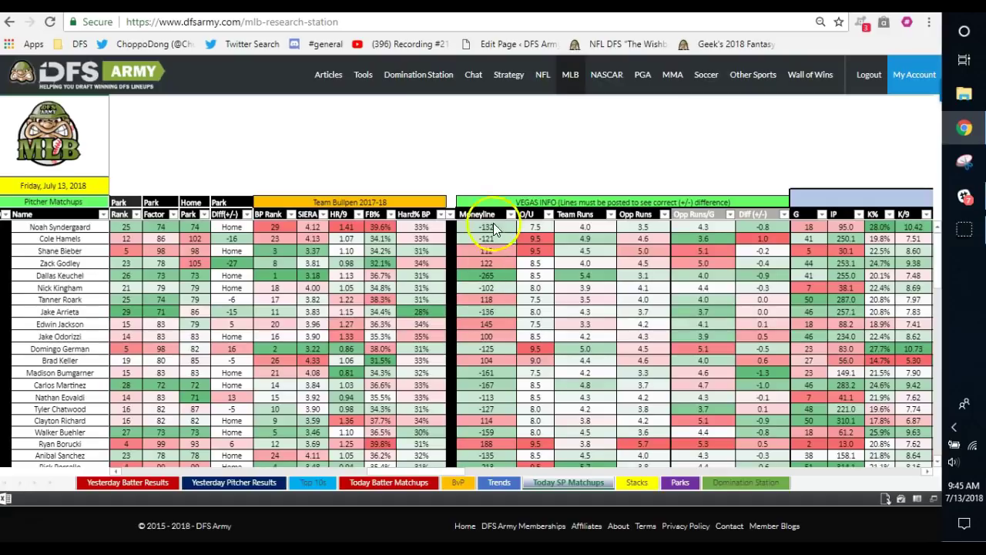
Step: Filter the pitcher matchups by game time so that only the 8:10 PM and 8:15 PM games remain selected
{"action": "left_click", "coordinate": [368, 471]}
{"action": "left_click_drag", "start_coordinate": [367, 471], "coordinate": [161, 471]}
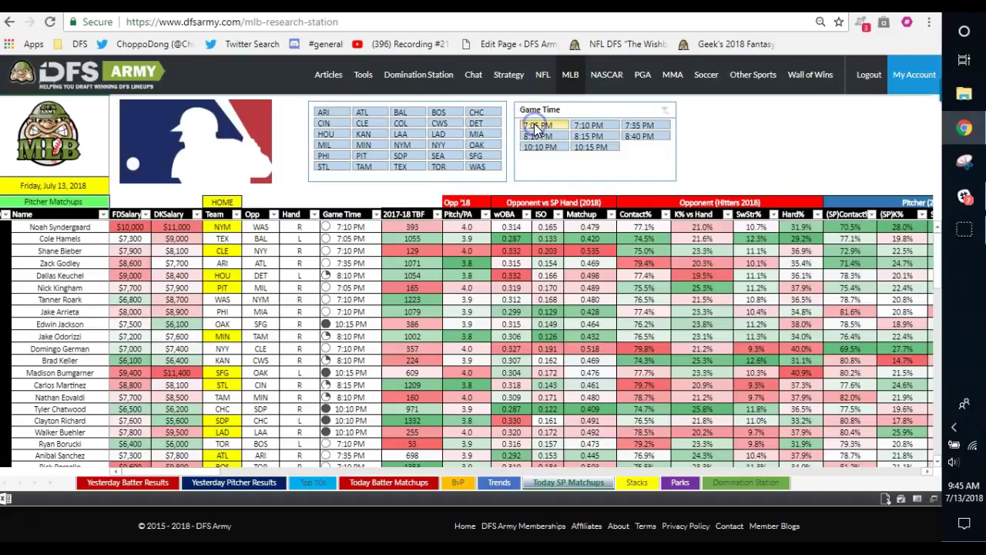
{"action": "left_click", "coordinate": [591, 129]}
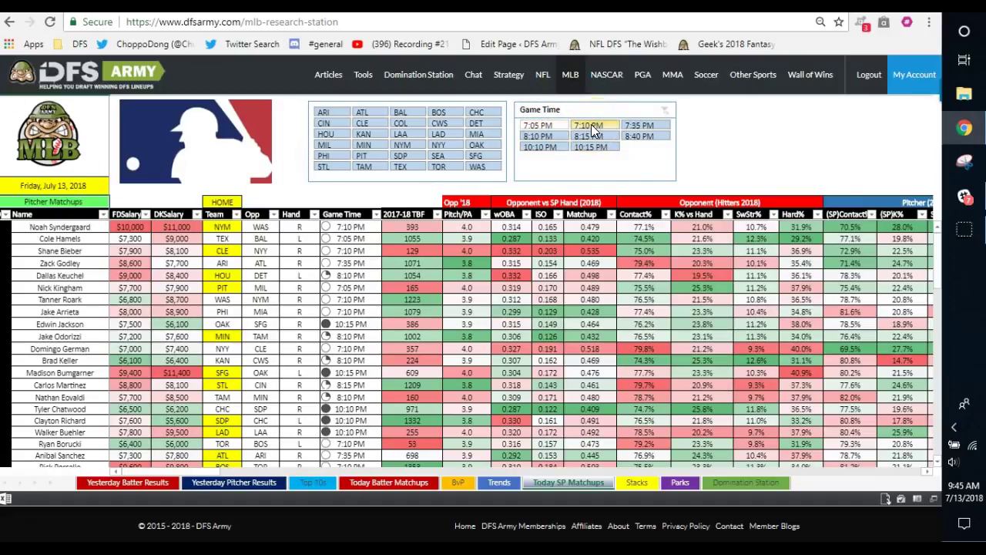
{"action": "left_click", "coordinate": [635, 127]}
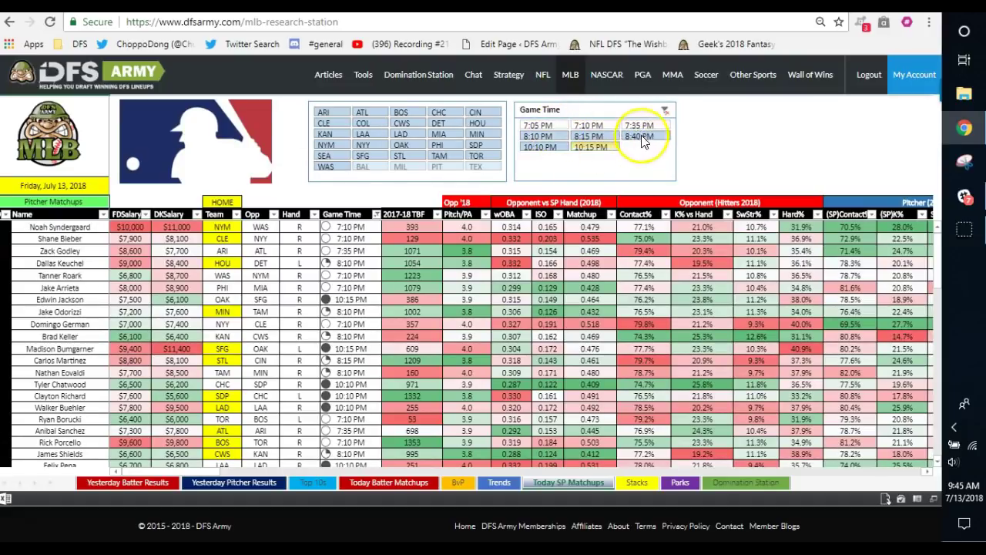
{"action": "left_click", "coordinate": [635, 138]}
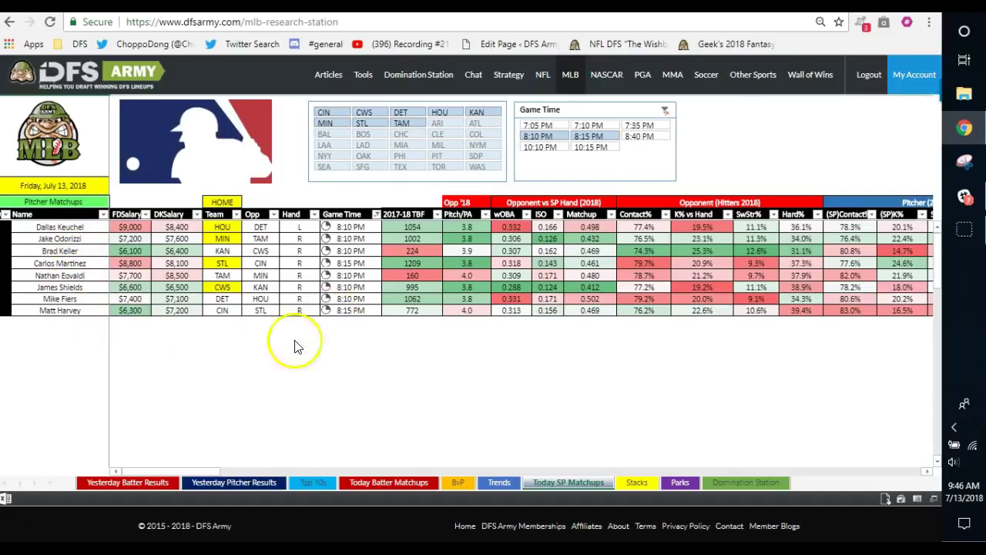
Step: Compare the filtered pitchers' DFSA grades and check the team and opponent cells of the STL versus CIN game
{"action": "left_click_drag", "start_coordinate": [204, 472], "coordinate": [247, 471]}
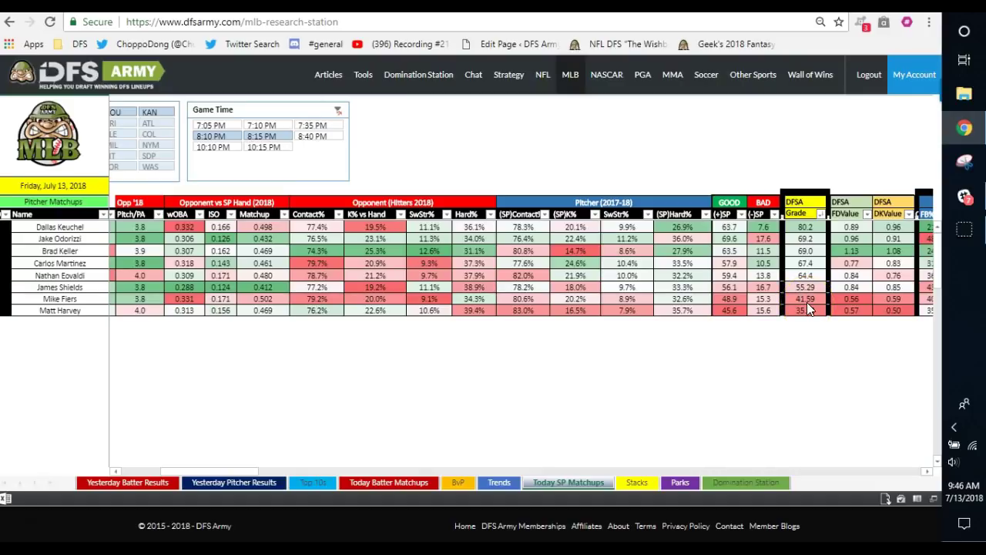
{"action": "left_click_drag", "start_coordinate": [244, 472], "coordinate": [193, 471]}
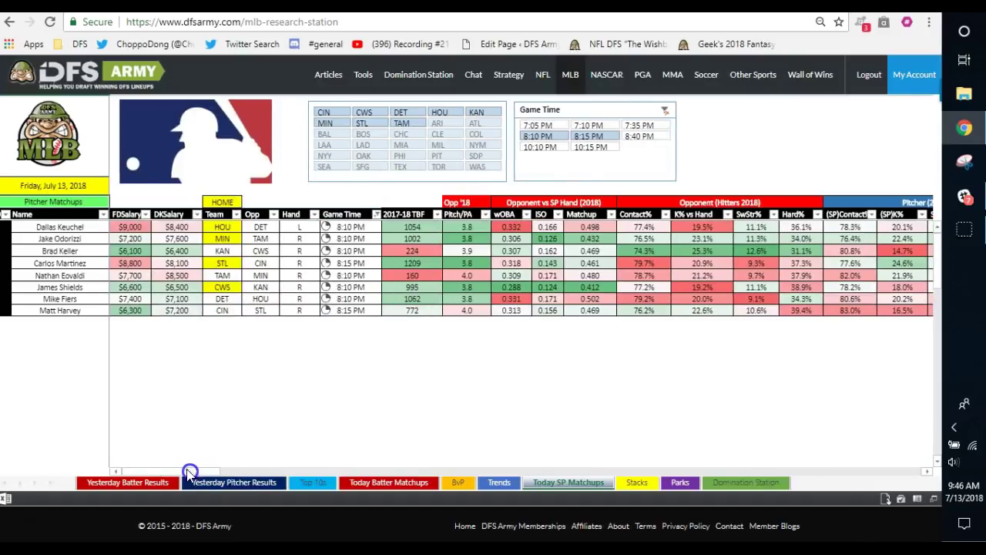
{"action": "left_click", "coordinate": [272, 283]}
{"action": "left_click", "coordinate": [270, 265]}
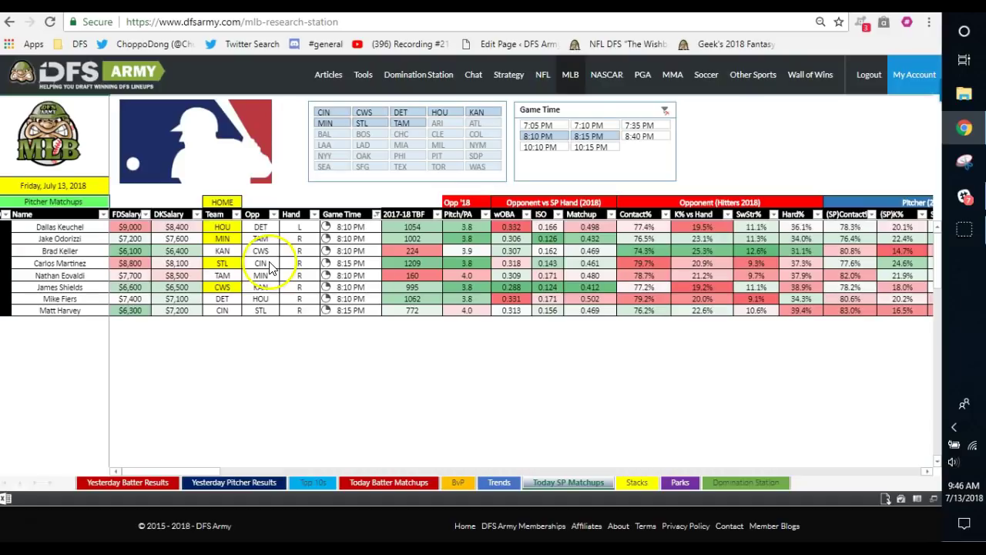
{"action": "left_click", "coordinate": [223, 265]}
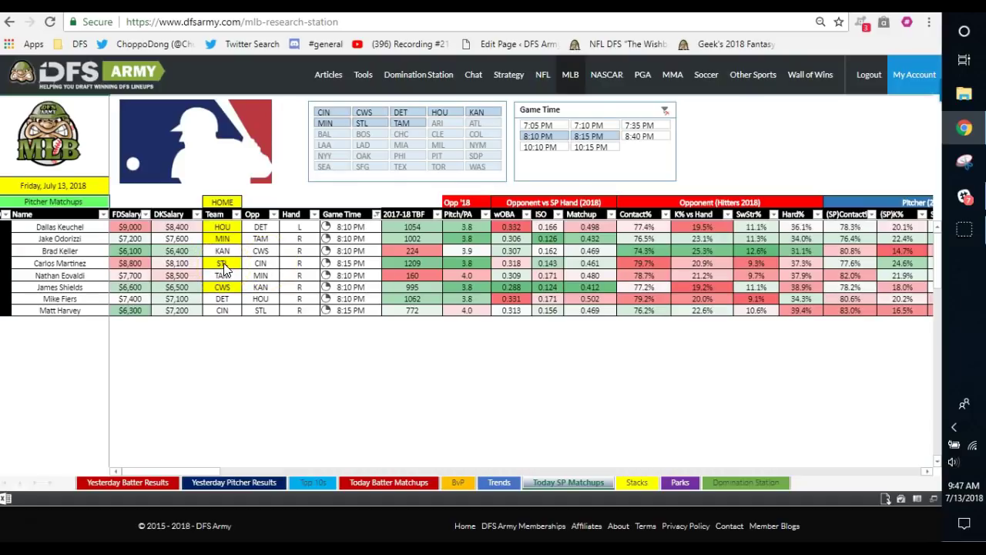
{"action": "left_click", "coordinate": [260, 263]}
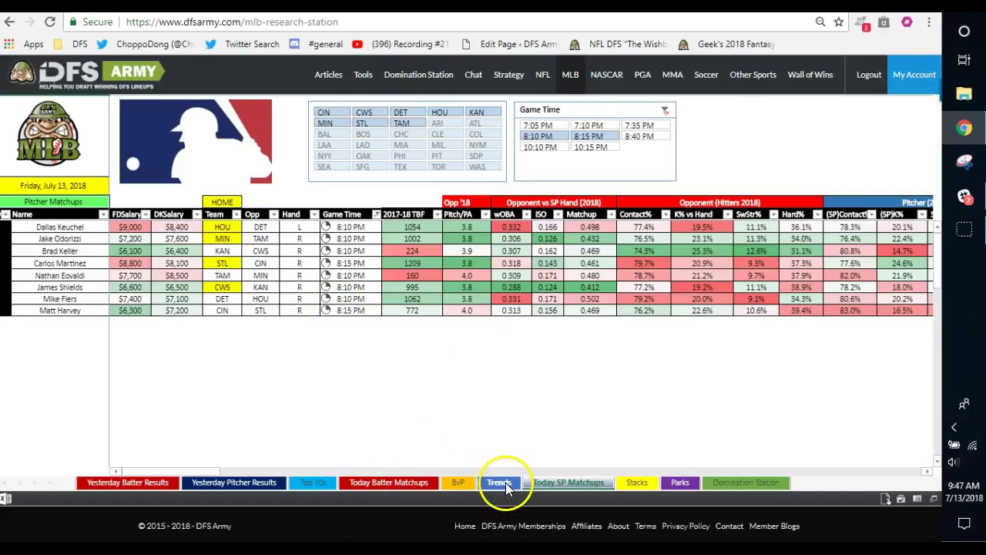
Step: Deselect the 8:10 PM and 8:15 PM game times to show all pitchers again, and open the Trends sheet
{"action": "left_click", "coordinate": [583, 137]}
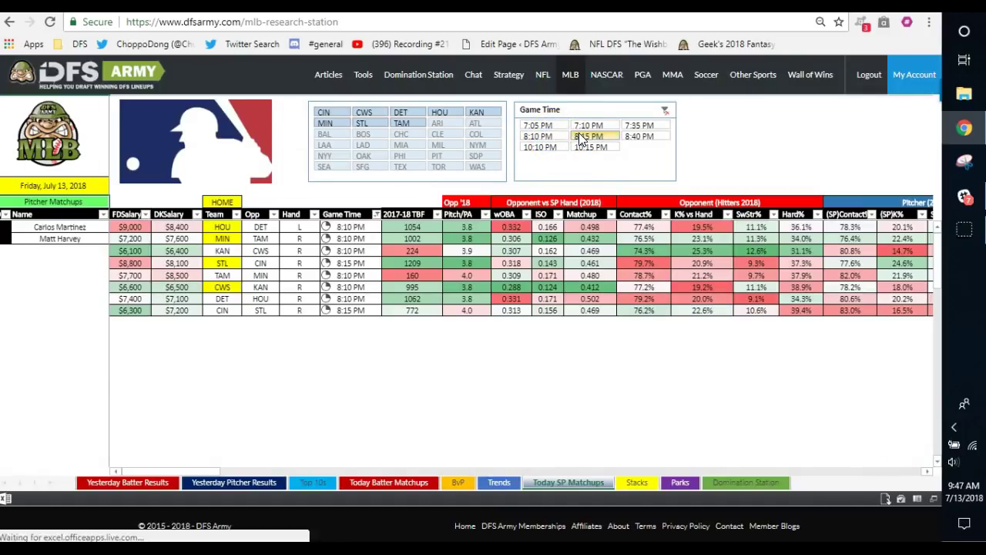
{"action": "left_click", "coordinate": [583, 137]}
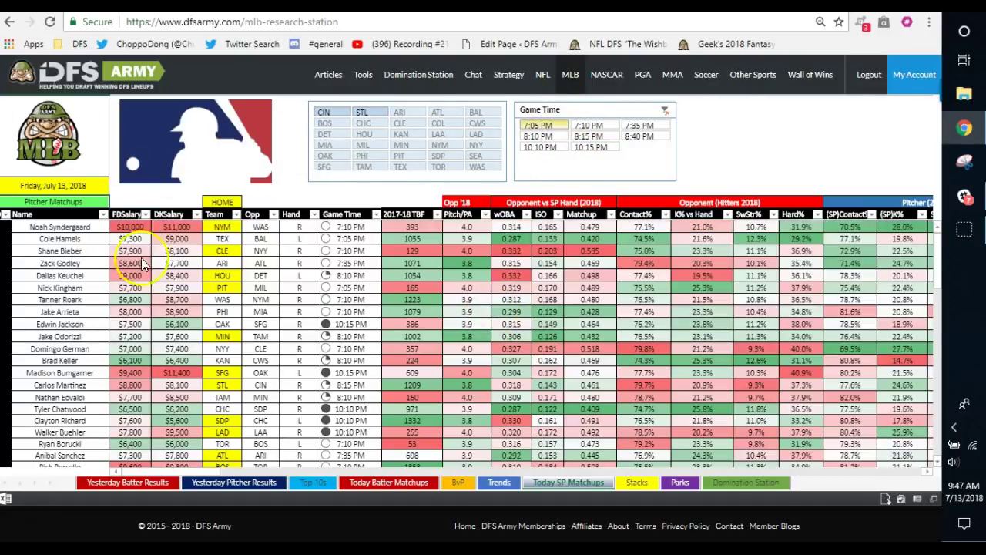
{"action": "left_click", "coordinate": [499, 483]}
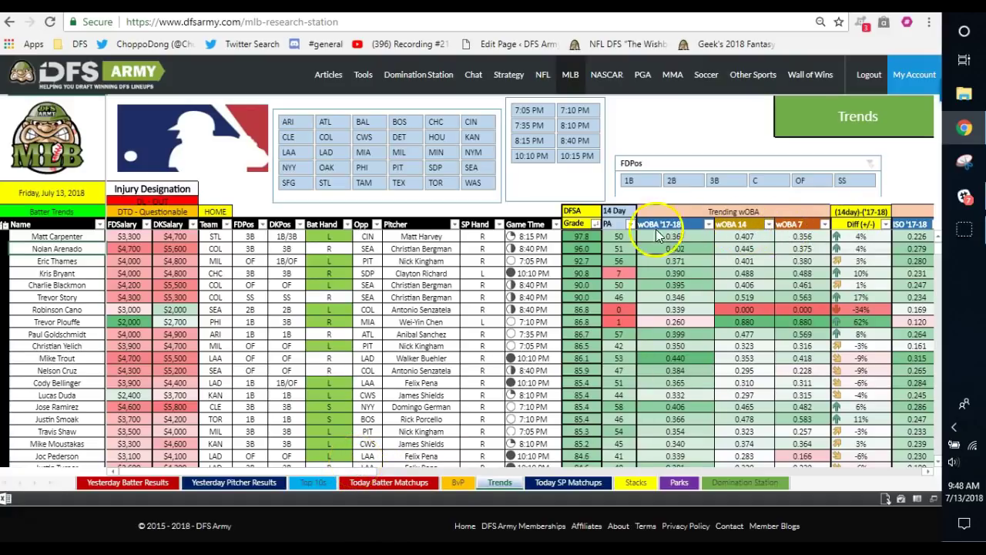
Step: Examine the batters' trending wOBA, ISO, Hard% and BABIP columns across to the Hit Streaks section
{"action": "left_click_drag", "start_coordinate": [350, 472], "coordinate": [493, 479]}
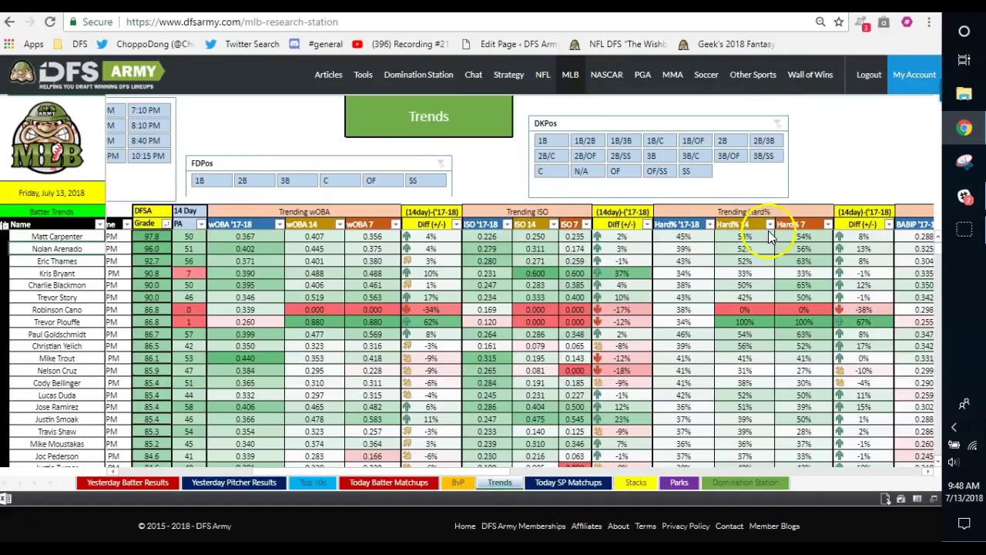
{"action": "left_click_drag", "start_coordinate": [411, 471], "coordinate": [468, 478]}
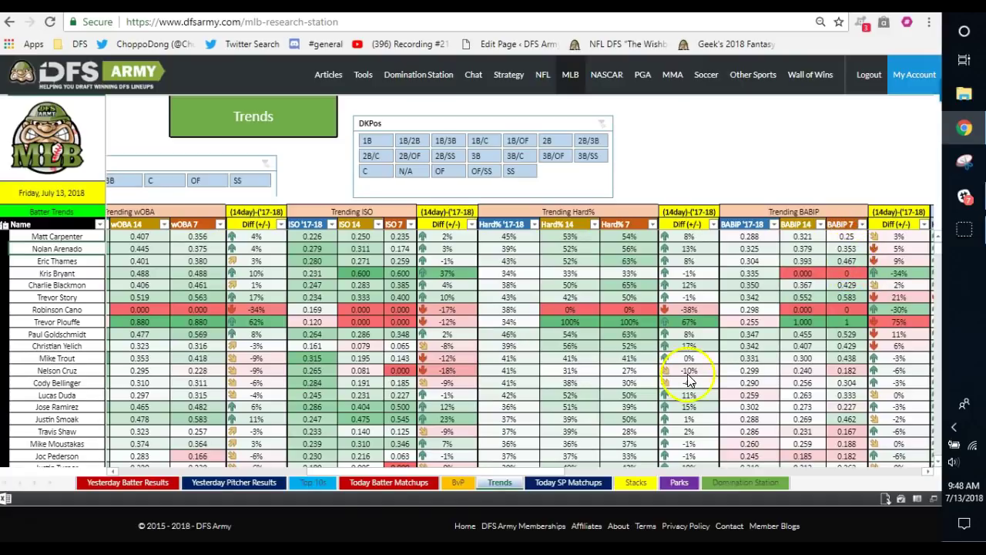
{"action": "left_click_drag", "start_coordinate": [347, 471], "coordinate": [475, 491]}
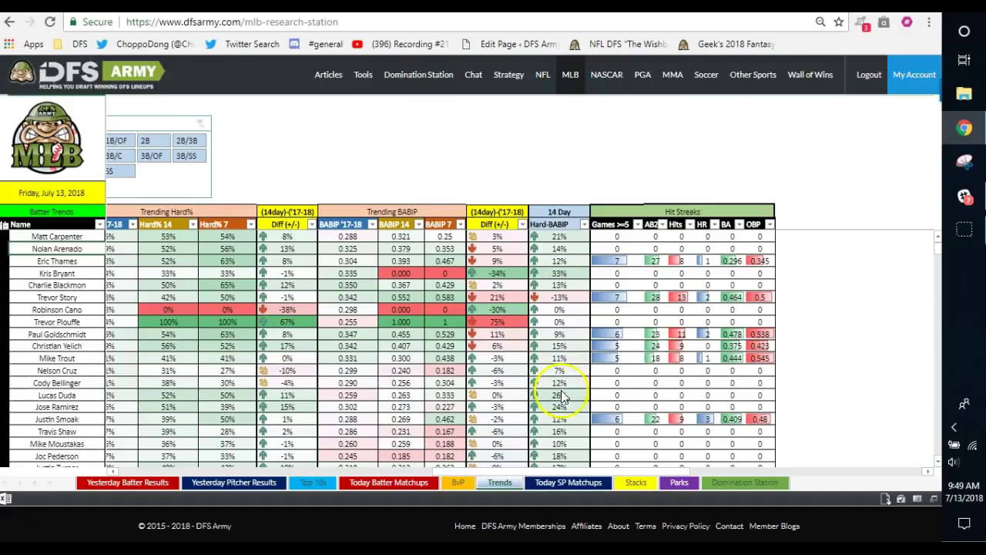
Step: Look down the batter list for the 14-day Hard-BABIP and Hit Streaks values, and return to the sheet's first rows and columns
{"action": "scroll", "coordinate": [559, 378], "scroll_direction": "down", "scroll_amount": 4}
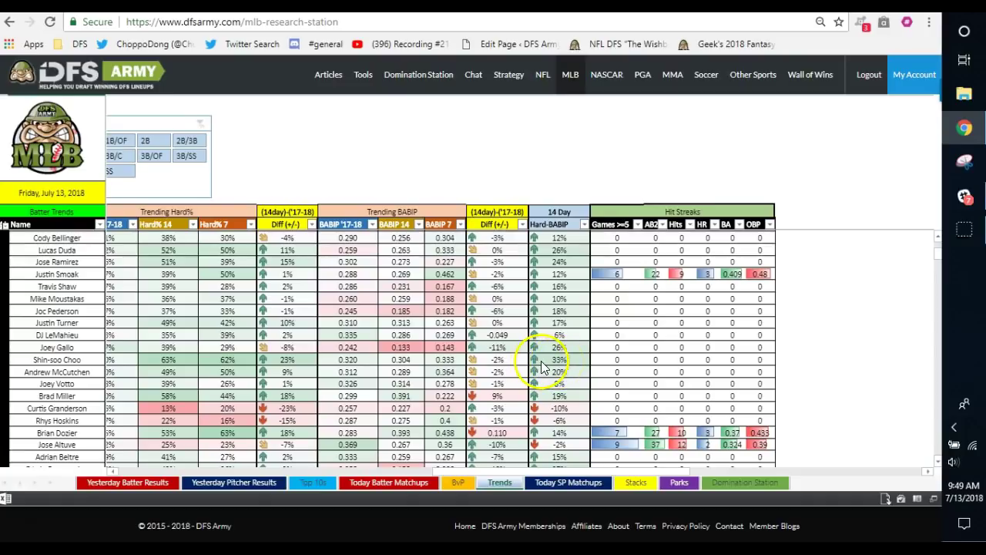
{"action": "scroll", "coordinate": [544, 367], "scroll_direction": "down", "scroll_amount": 2}
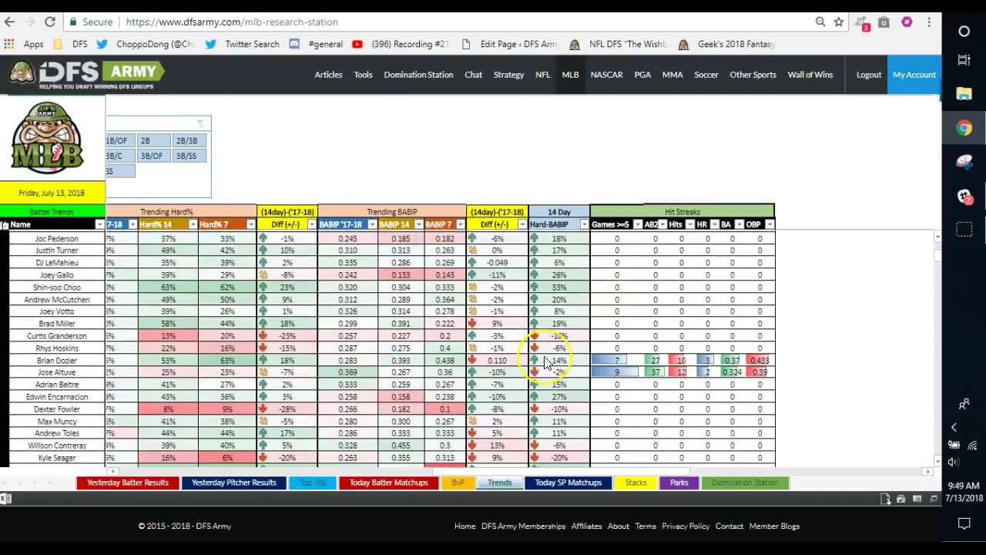
{"action": "scroll", "coordinate": [547, 362], "scroll_direction": "down", "scroll_amount": 2}
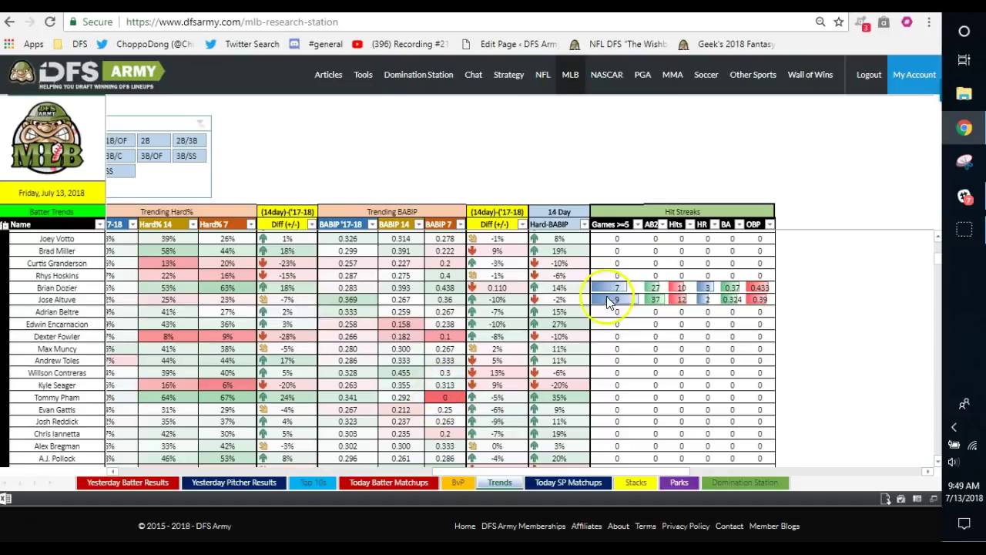
{"action": "scroll", "coordinate": [622, 328], "scroll_direction": "up", "scroll_amount": 5}
{"action": "scroll", "coordinate": [623, 327], "scroll_direction": "up", "scroll_amount": 2}
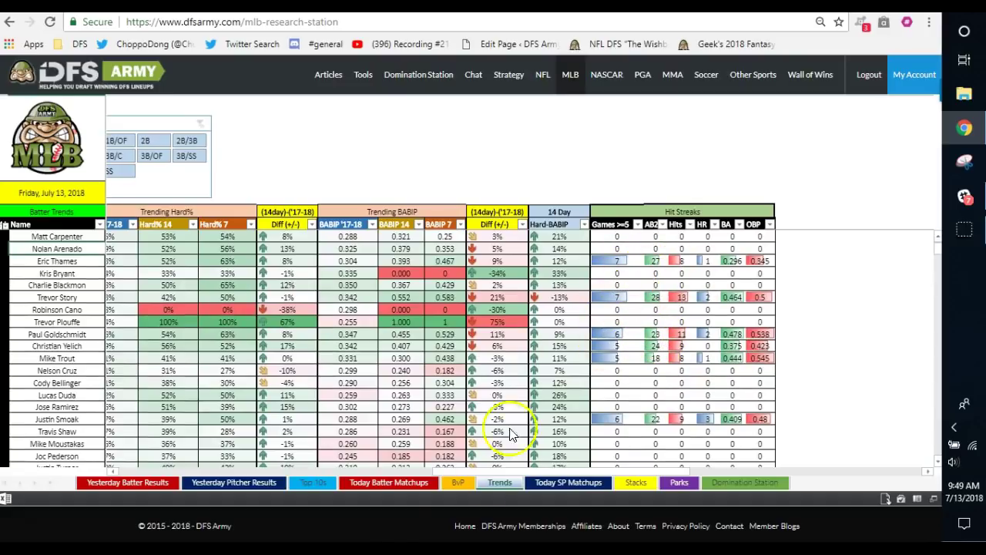
{"action": "left_click_drag", "start_coordinate": [476, 471], "coordinate": [145, 499]}
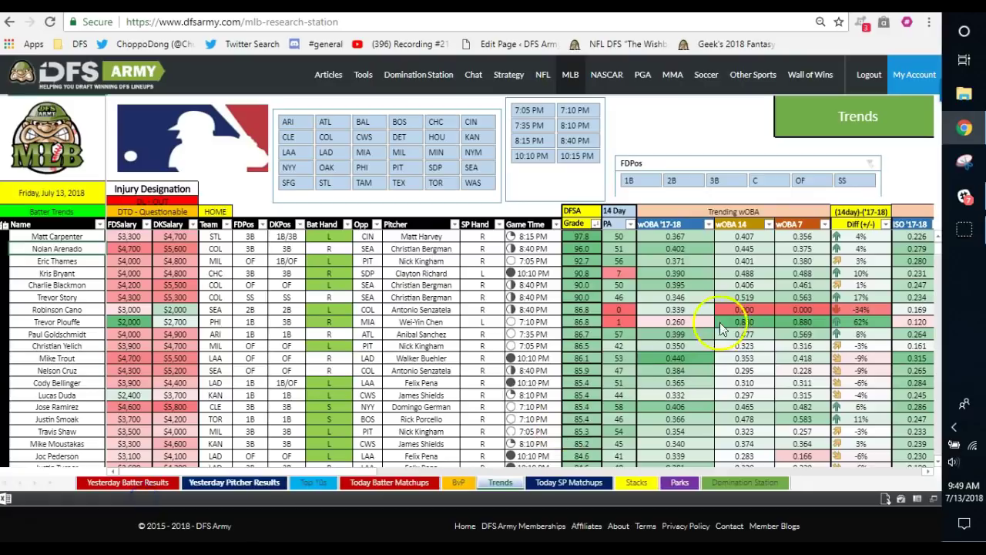
Step: Filter the batters to those whose wOBA 7 is greater than .4
{"action": "left_click", "coordinate": [824, 225]}
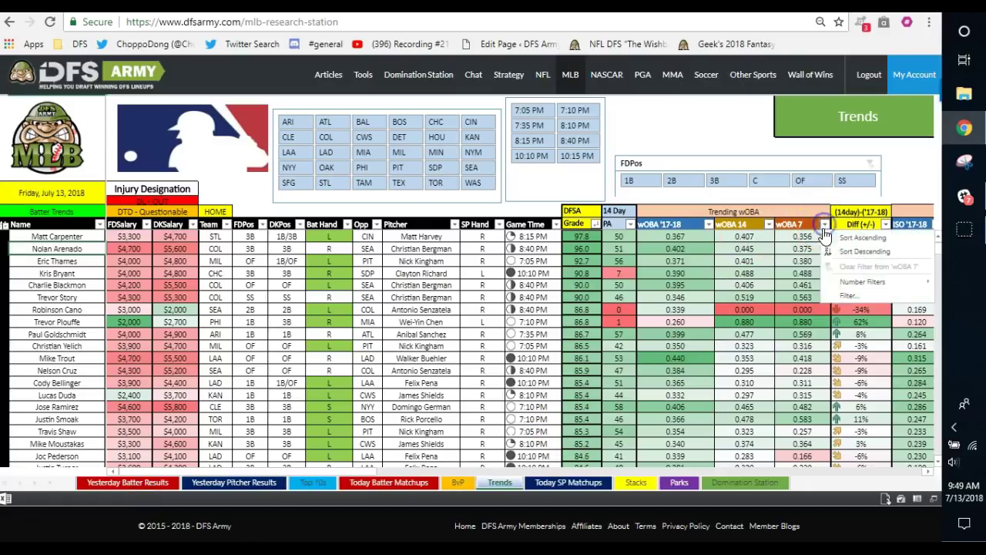
{"action": "mouse_move", "coordinate": [855, 282]}
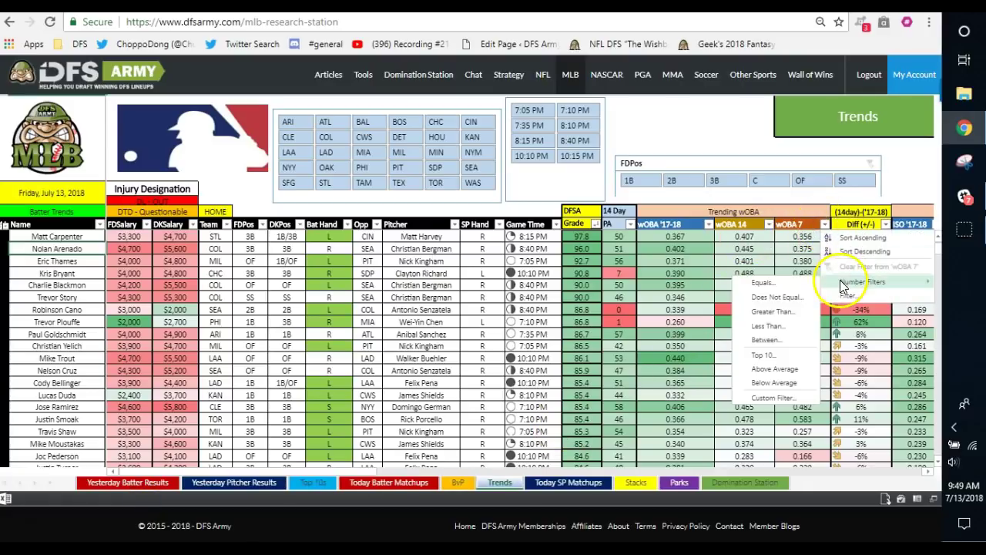
{"action": "left_click", "coordinate": [770, 312]}
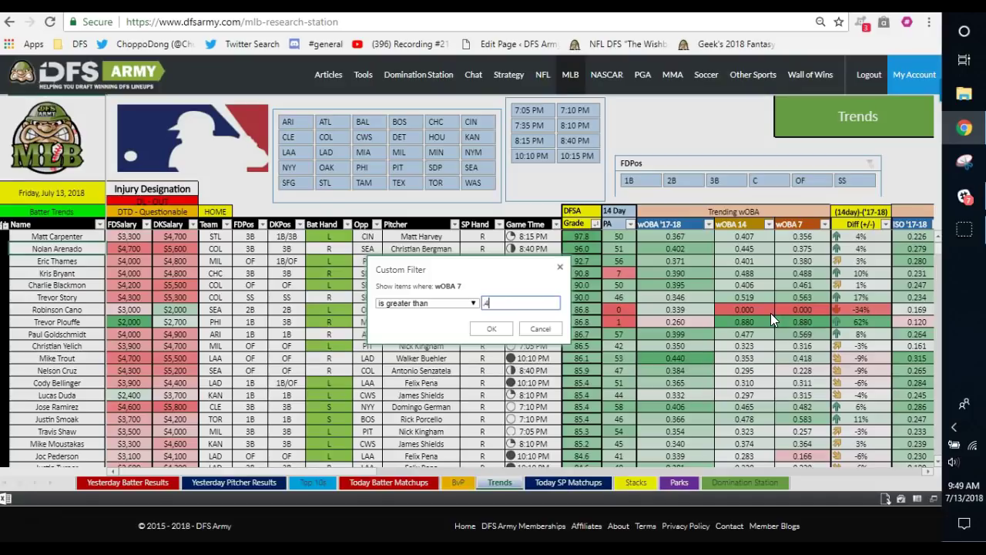
{"action": "left_click", "coordinate": [490, 329]}
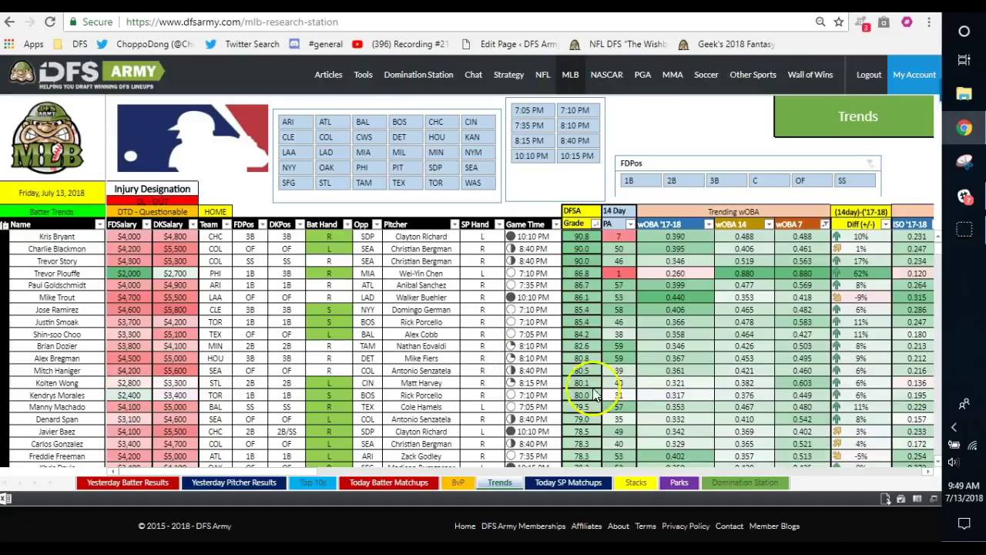
Step: Try to filter the Hard% 7 column to values greater than 45, and clear that filter
{"action": "left_click_drag", "start_coordinate": [375, 468], "coordinate": [461, 489]}
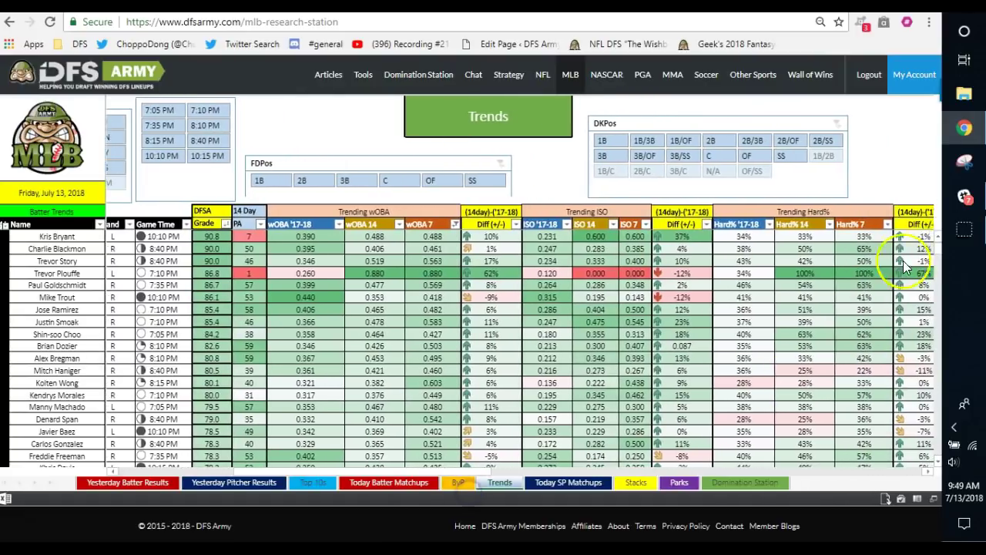
{"action": "left_click", "coordinate": [887, 223]}
{"action": "mouse_move", "coordinate": [820, 290]}
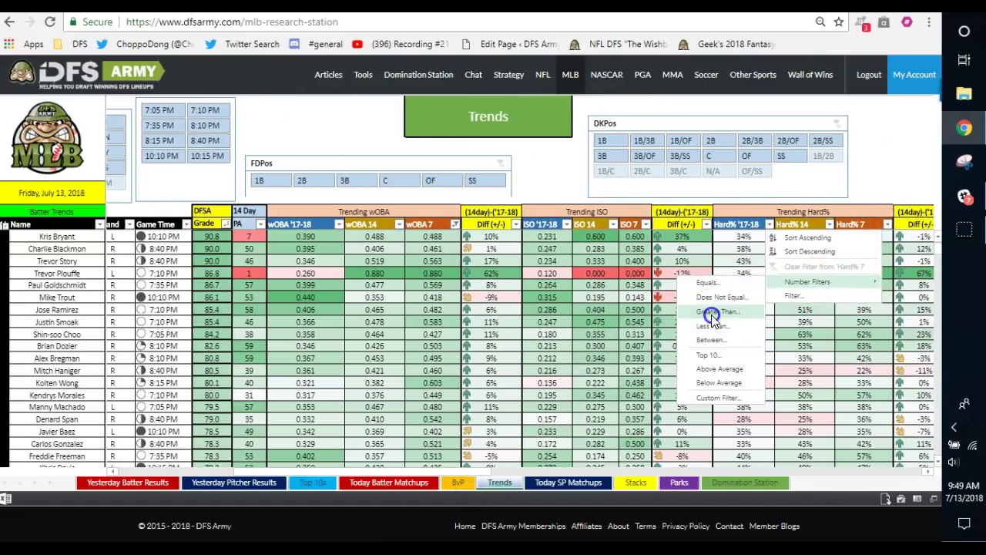
{"action": "left_click", "coordinate": [711, 312]}
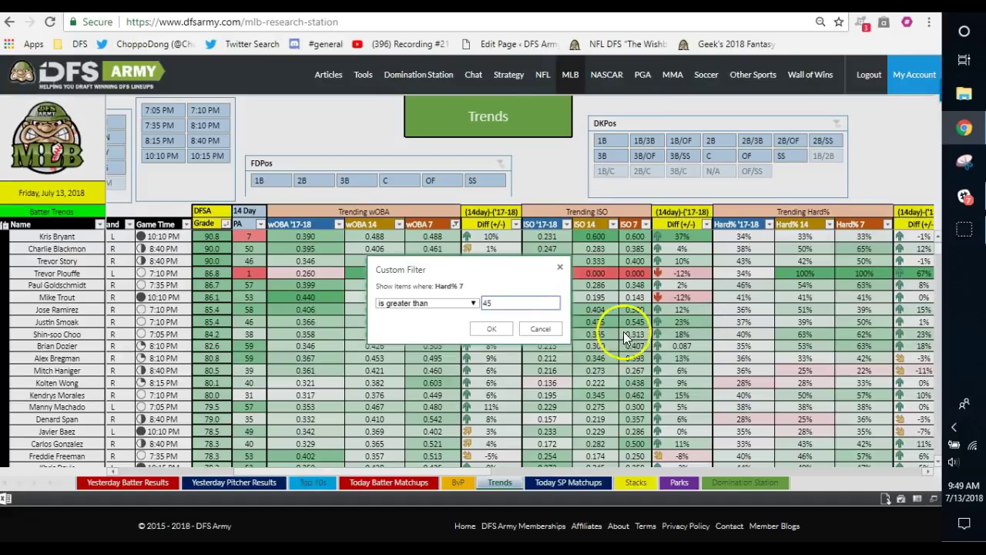
{"action": "left_click", "coordinate": [502, 328]}
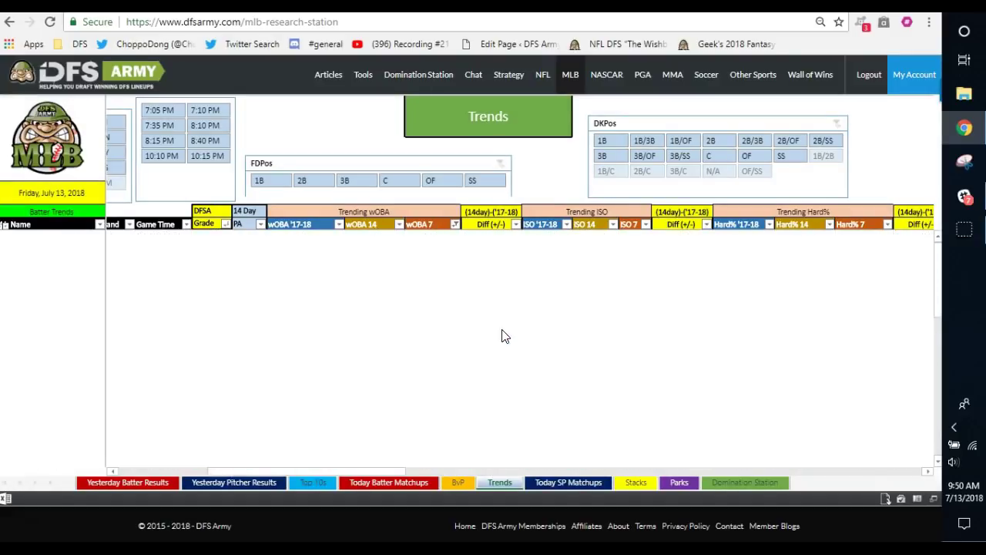
{"action": "left_click", "coordinate": [888, 224]}
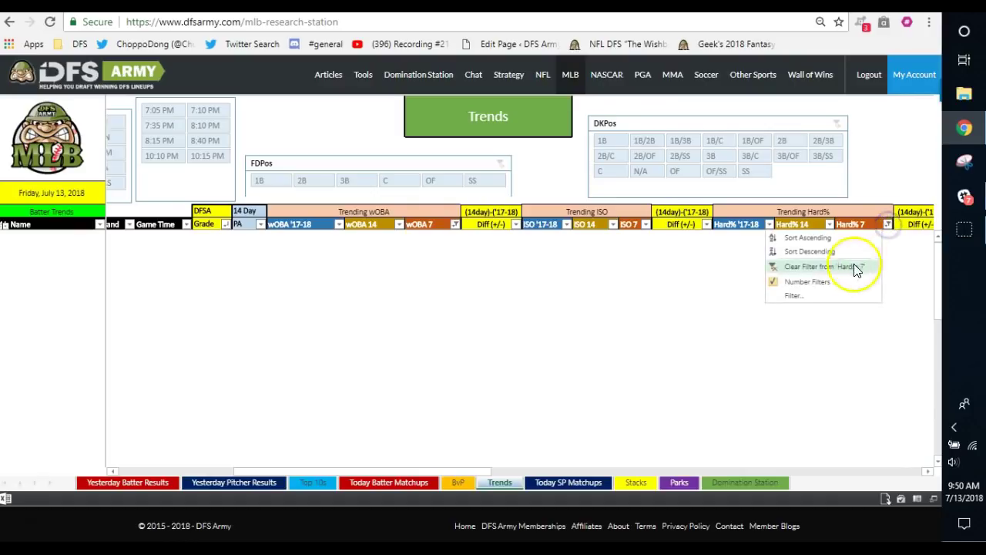
{"action": "left_click", "coordinate": [818, 265]}
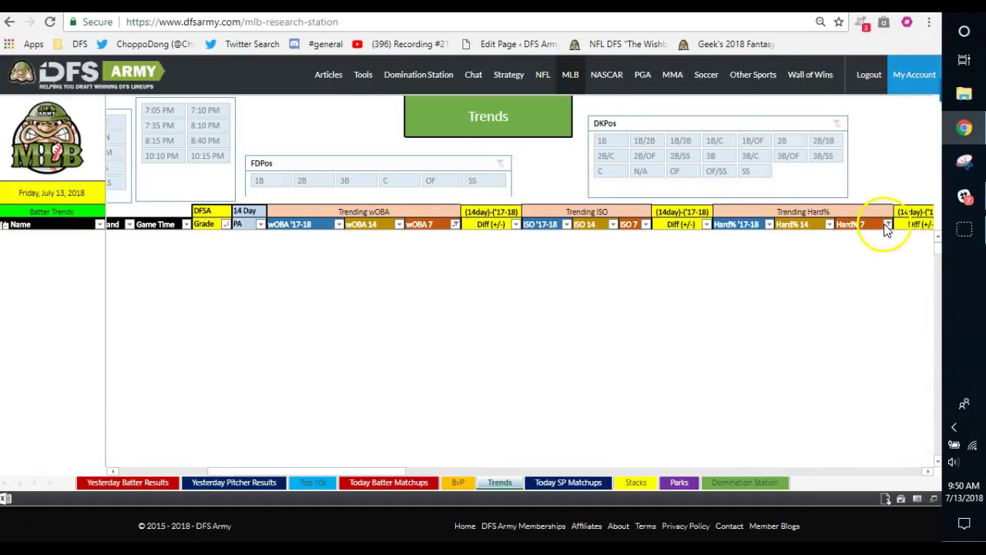
Step: Filter the Hard% 7 column to values greater than .45
{"action": "left_click", "coordinate": [888, 225]}
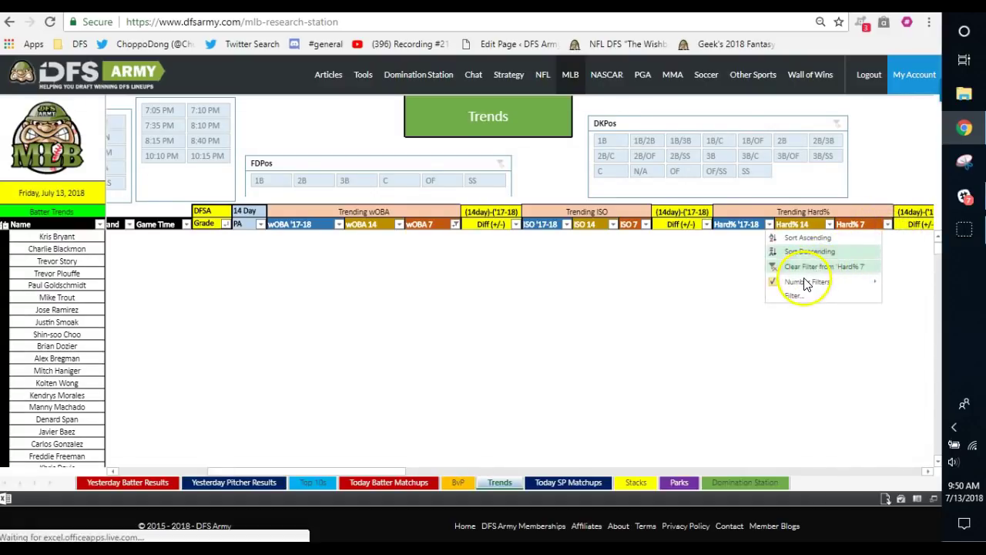
{"action": "mouse_move", "coordinate": [805, 282]}
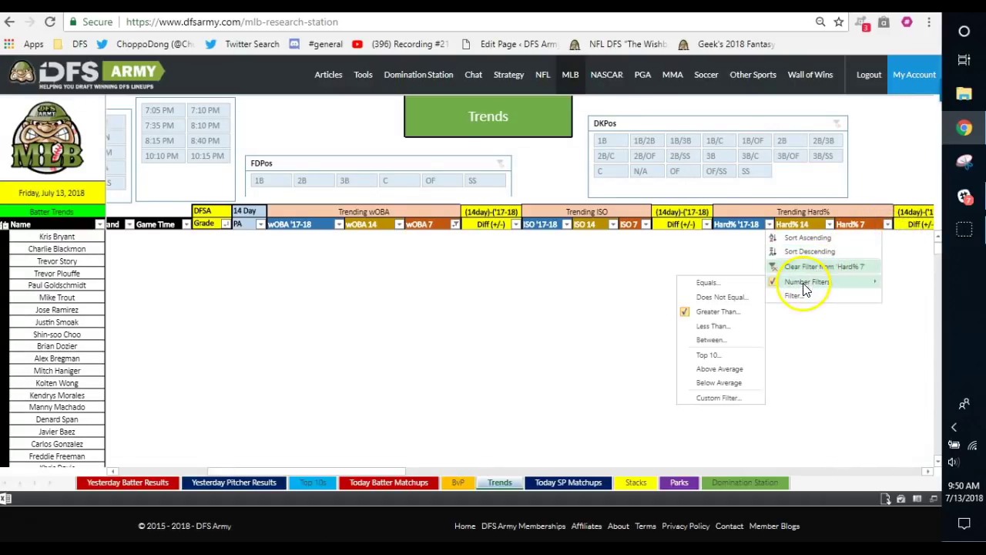
{"action": "left_click", "coordinate": [715, 316]}
{"action": "type", "text": "45"}
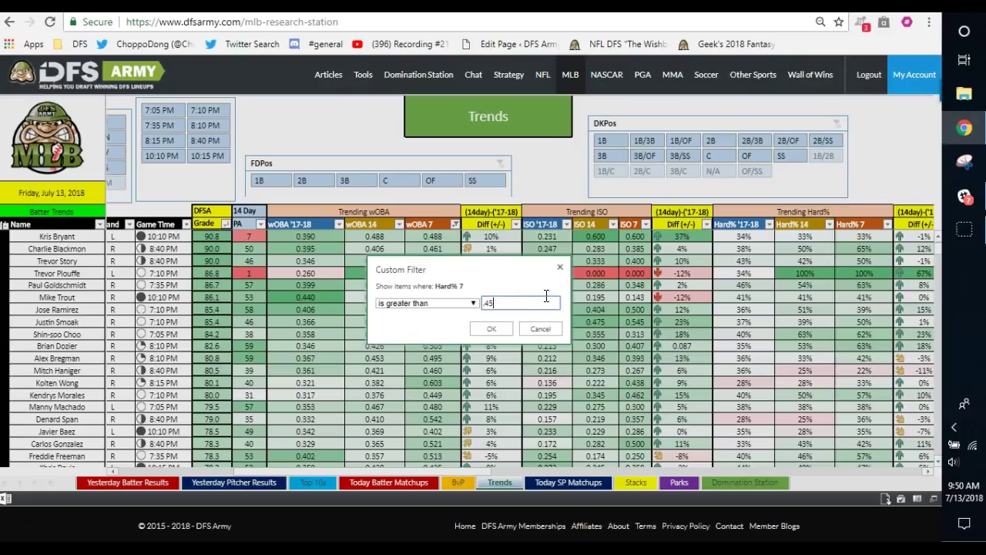
{"action": "left_click", "coordinate": [492, 328]}
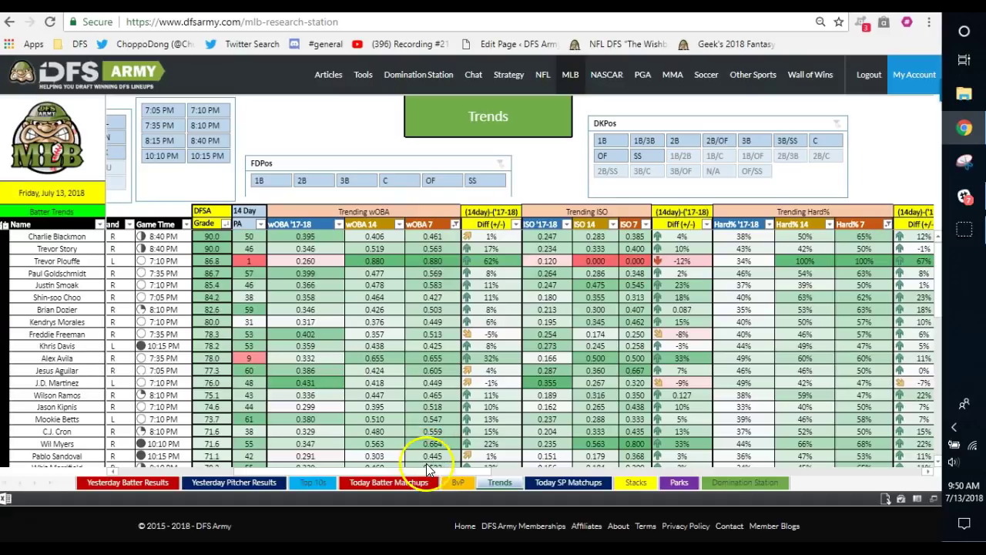
Step: Filter the 14-day PA column to batters with more than 35 plate appearances
{"action": "left_click_drag", "start_coordinate": [426, 470], "coordinate": [281, 470]}
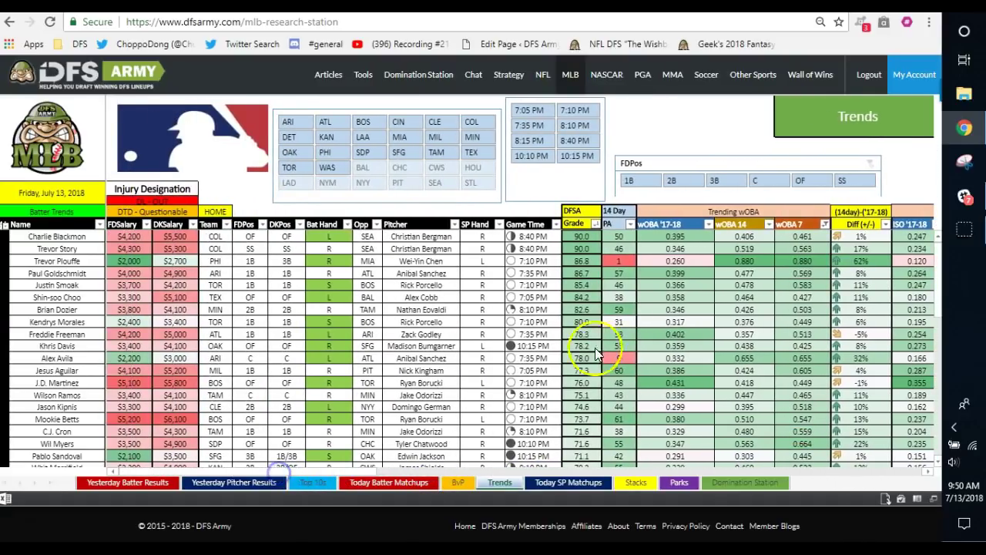
{"action": "left_click", "coordinate": [630, 225]}
{"action": "mouse_move", "coordinate": [655, 281]}
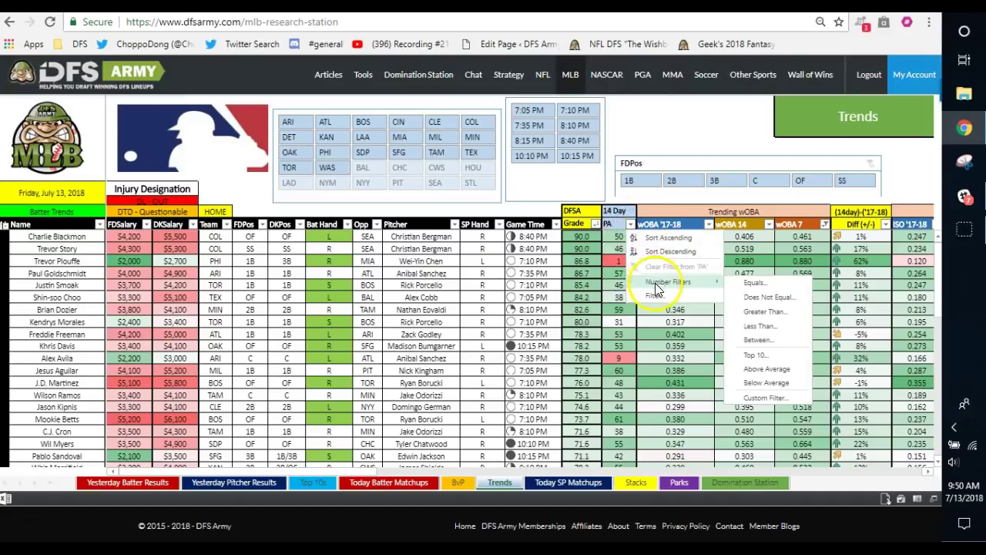
{"action": "left_click", "coordinate": [756, 313]}
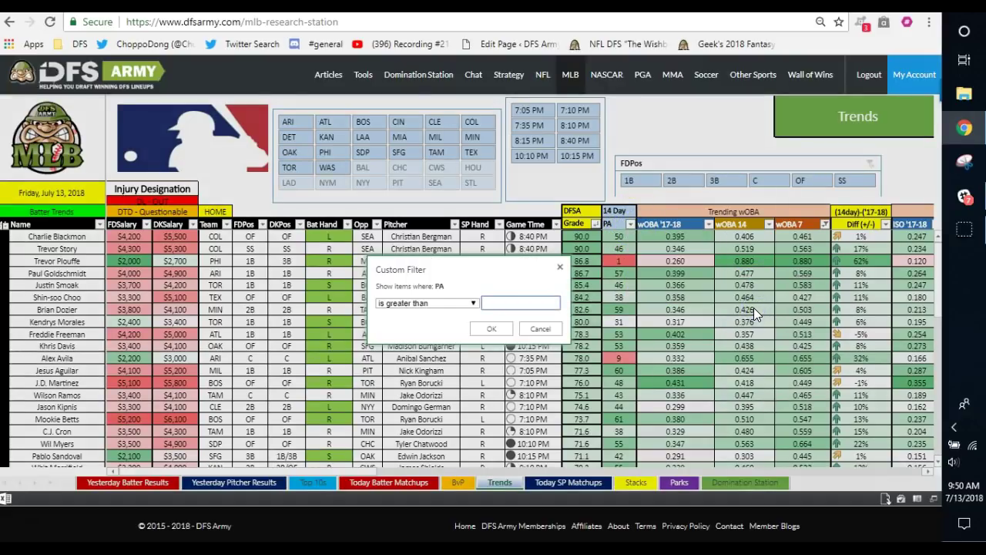
{"action": "type", "text": "35"}
{"action": "left_click", "coordinate": [508, 329]}
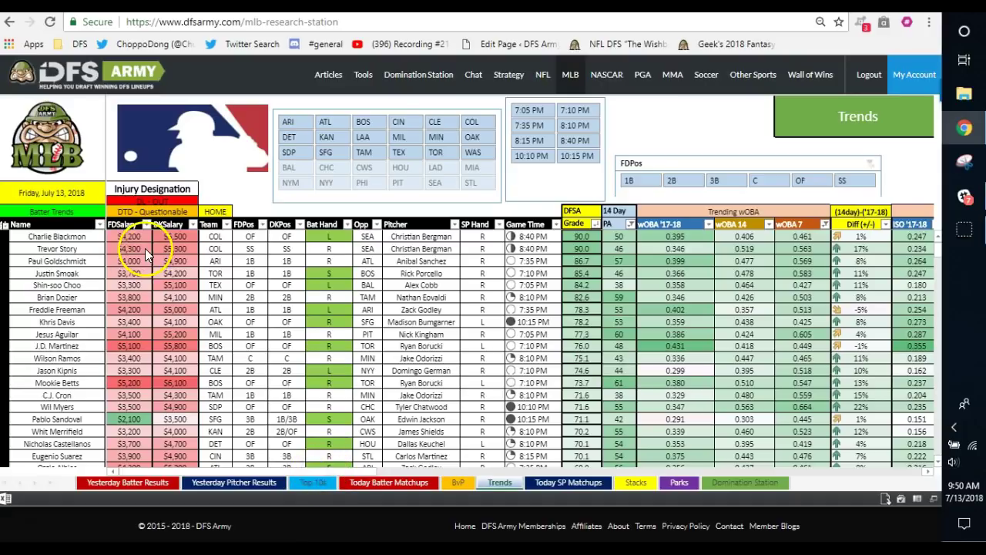
Step: Filter the batters to a DKSalary of less than 4200, and clear that salary filter again
{"action": "left_click", "coordinate": [194, 226]}
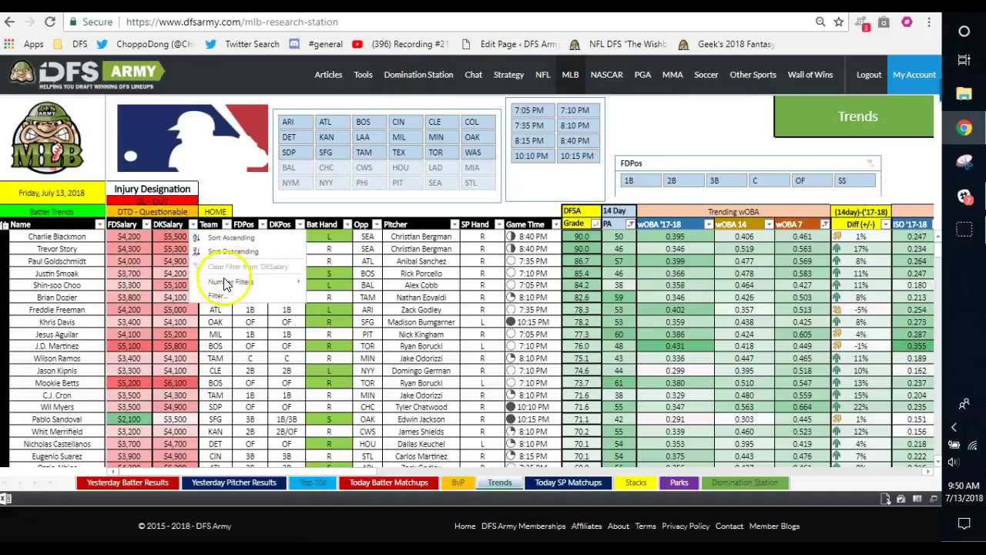
{"action": "mouse_move", "coordinate": [246, 282]}
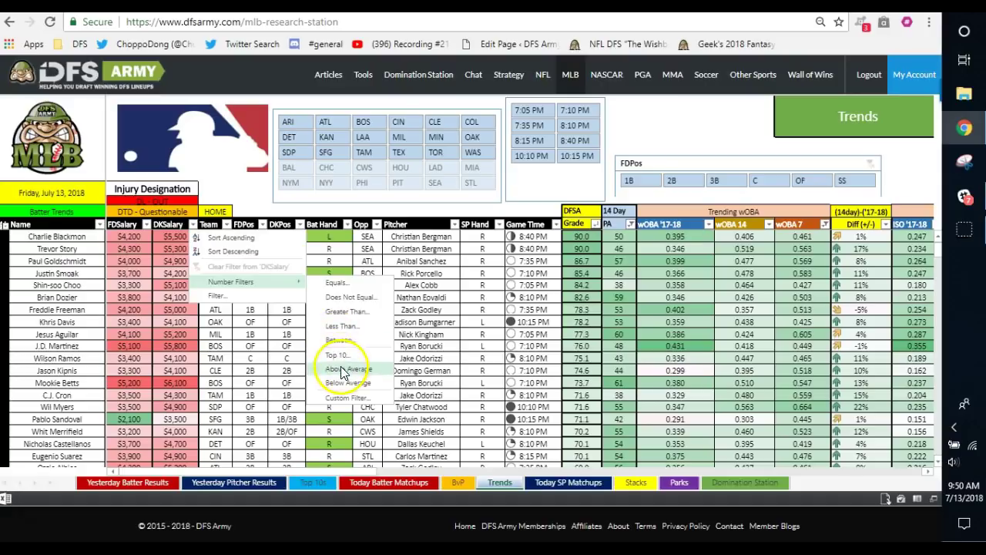
{"action": "left_click", "coordinate": [339, 326]}
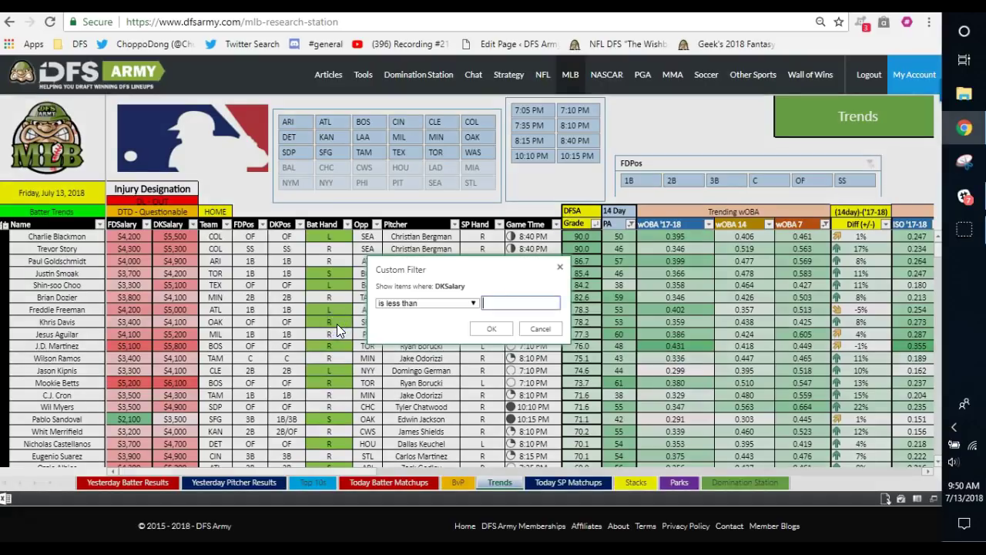
{"action": "type", "text": "4200"}
{"action": "left_click", "coordinate": [491, 329]}
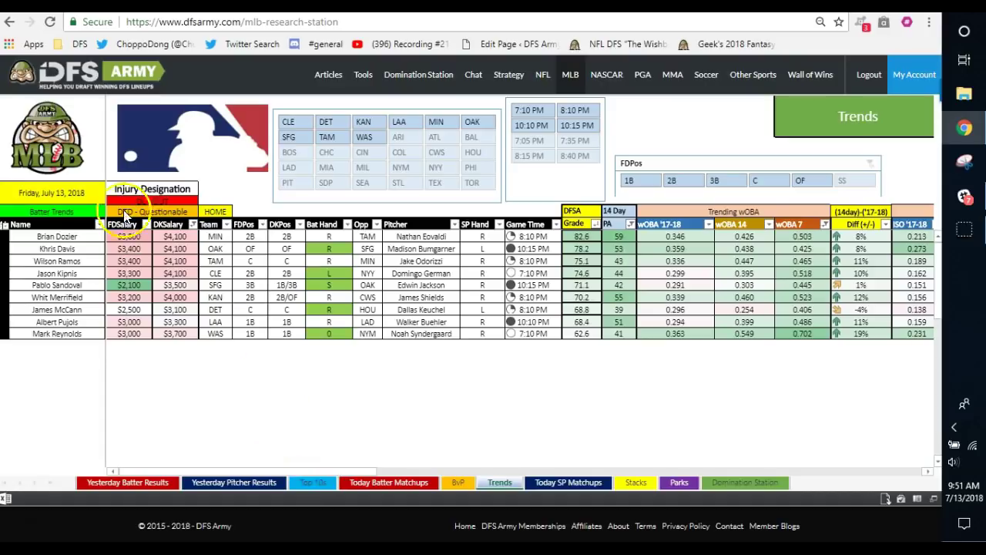
{"action": "left_click", "coordinate": [191, 224]}
{"action": "mouse_move", "coordinate": [241, 284]}
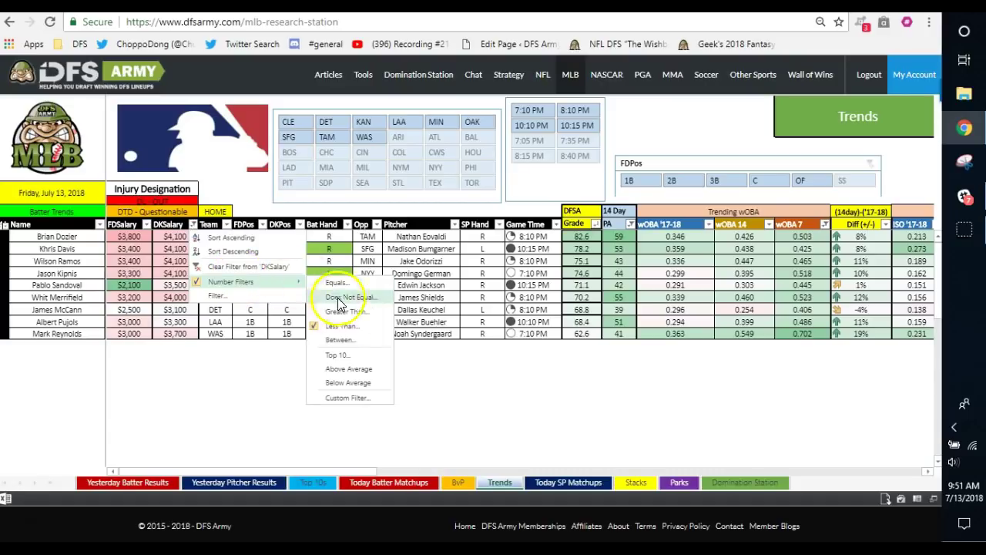
{"action": "left_click", "coordinate": [247, 266]}
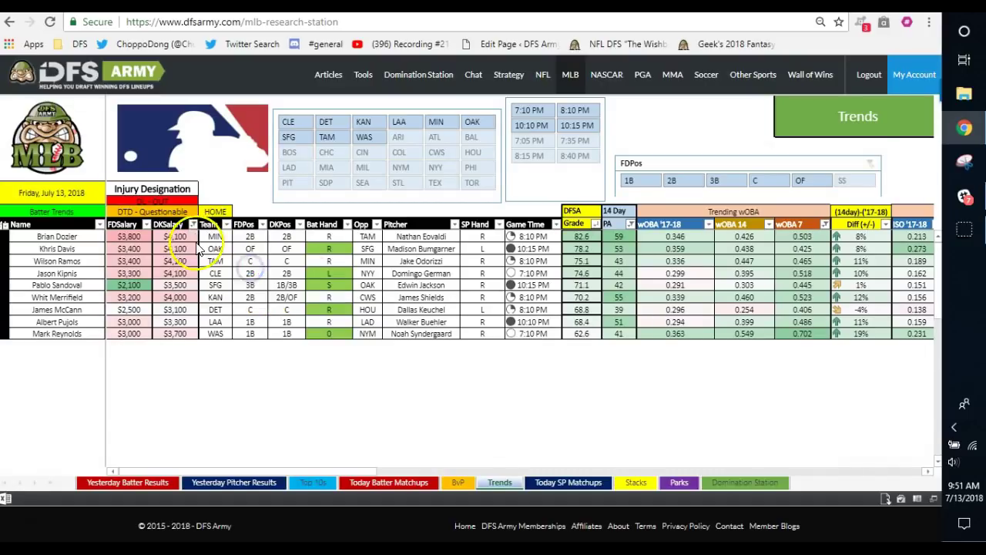
Step: Filter the batters to an FDSalary of less than 3500
{"action": "left_click", "coordinate": [147, 225]}
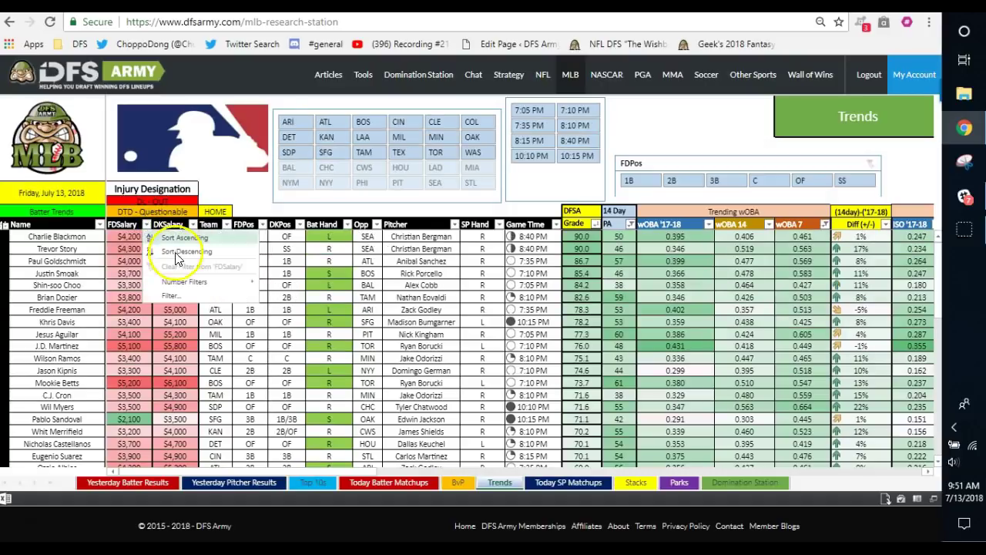
{"action": "mouse_move", "coordinate": [185, 283]}
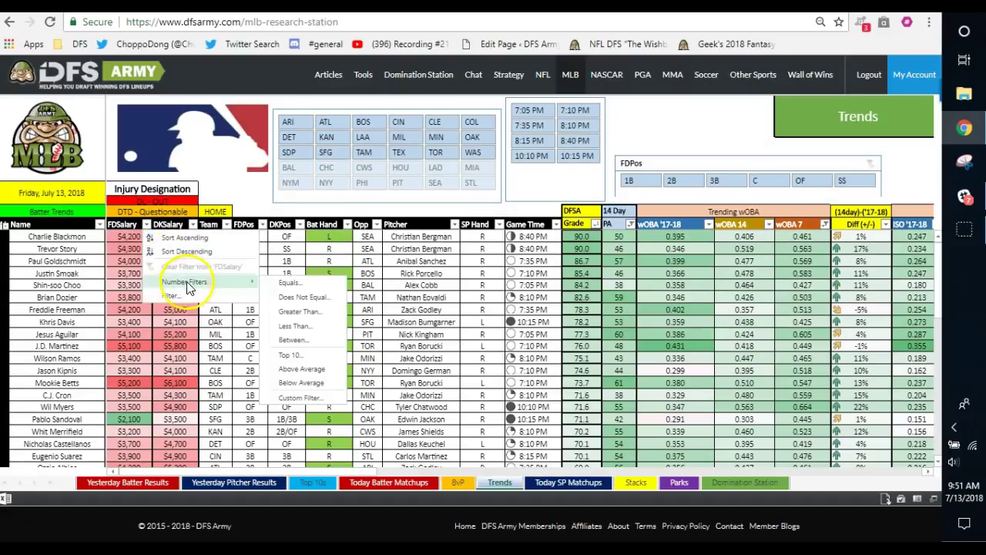
{"action": "left_click", "coordinate": [295, 334]}
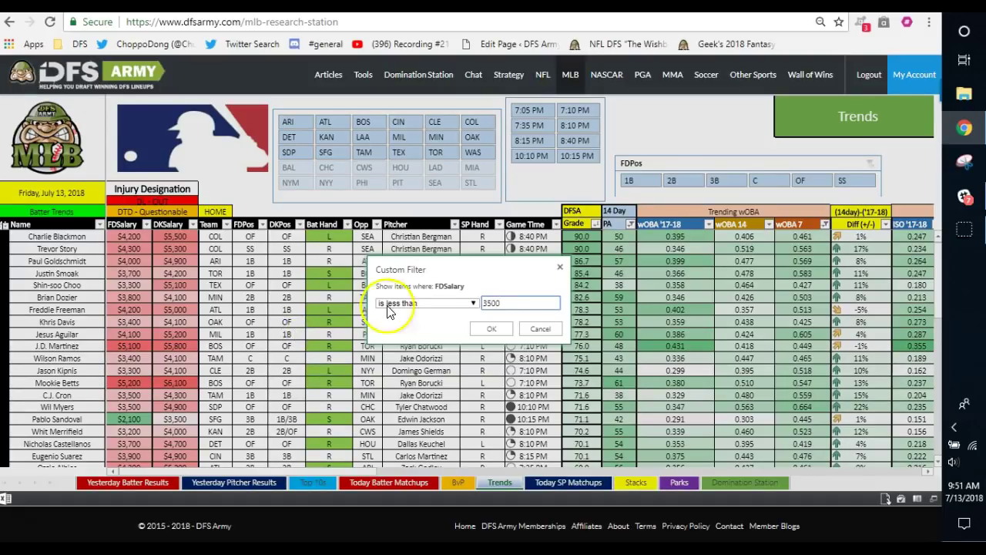
{"action": "left_click", "coordinate": [490, 329]}
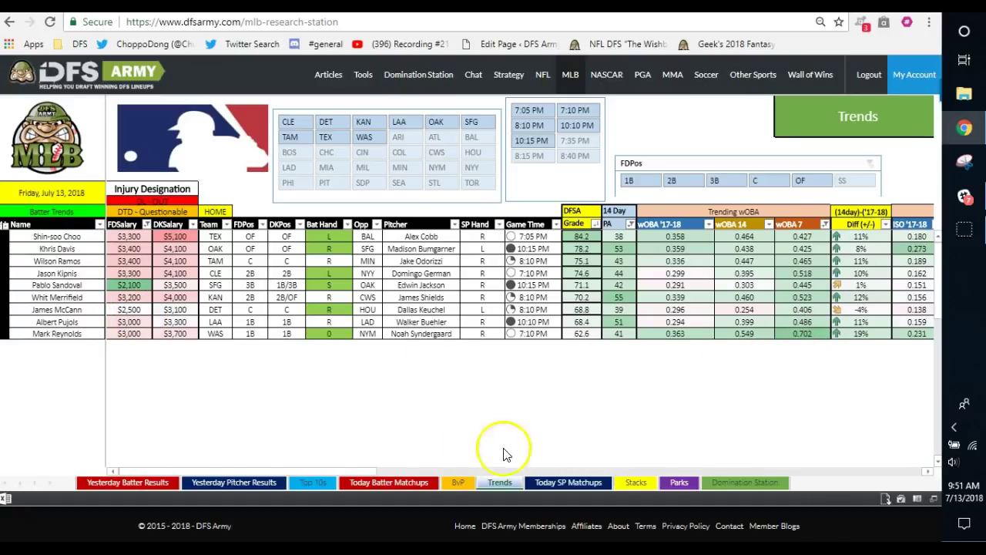
Step: Clear the filter from the Hard% 7 column while keeping the wOBA 7, PA and FDSalary filters
{"action": "left_click_drag", "start_coordinate": [391, 471], "coordinate": [462, 473]}
{"action": "left_click", "coordinate": [917, 223]}
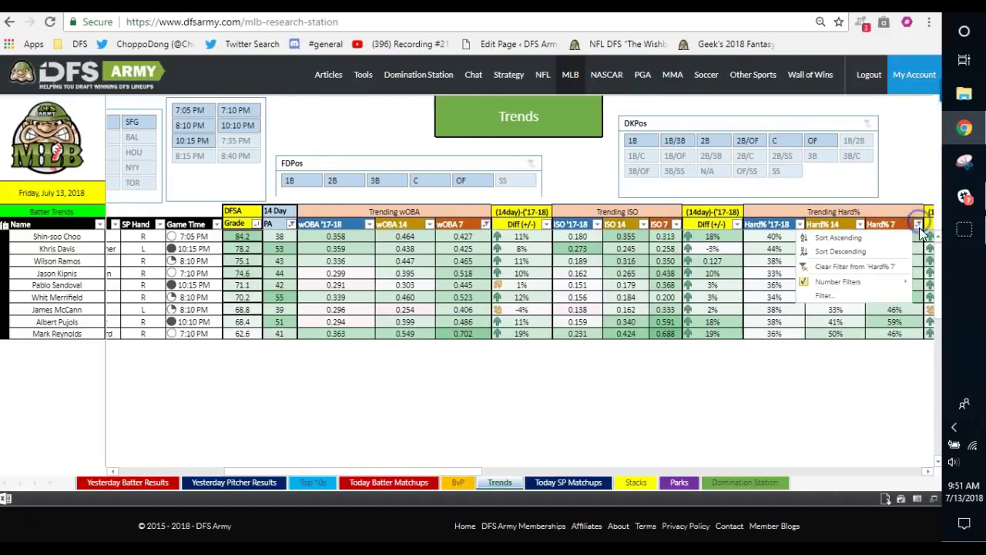
{"action": "mouse_move", "coordinate": [832, 281]}
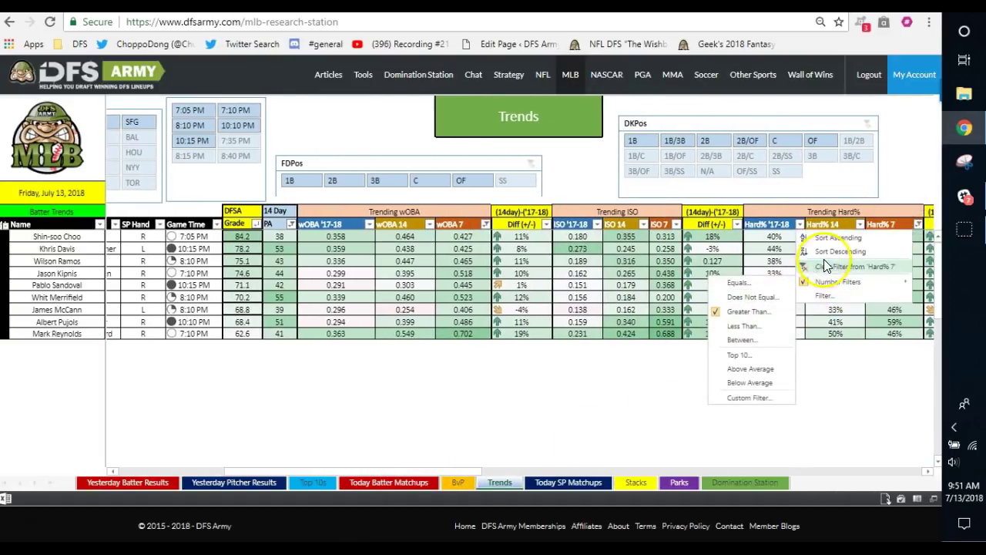
{"action": "left_click", "coordinate": [832, 266]}
{"action": "left_click", "coordinate": [771, 262]}
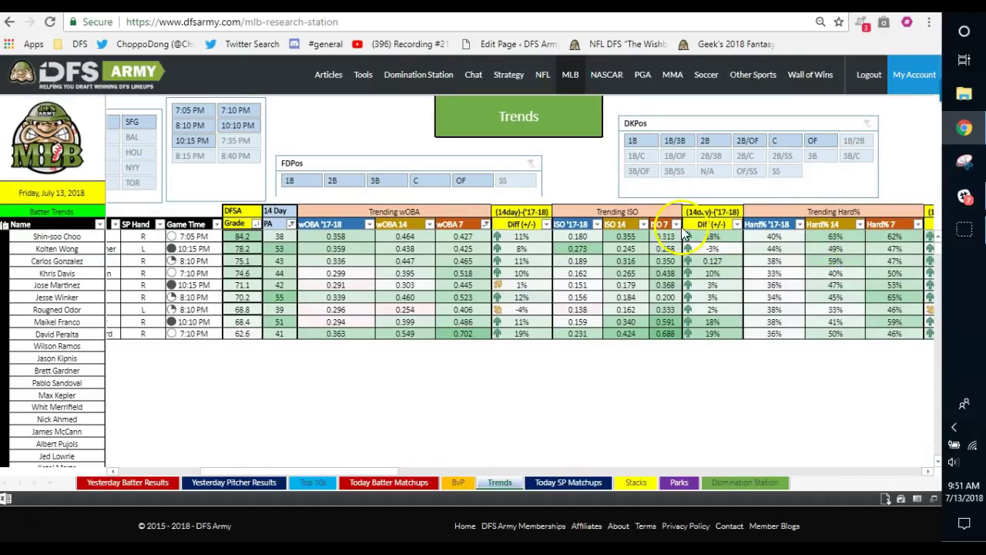
Step: Enter a new greater-than threshold for the wOBA 7 column's filter and apply it
{"action": "left_click", "coordinate": [484, 224]}
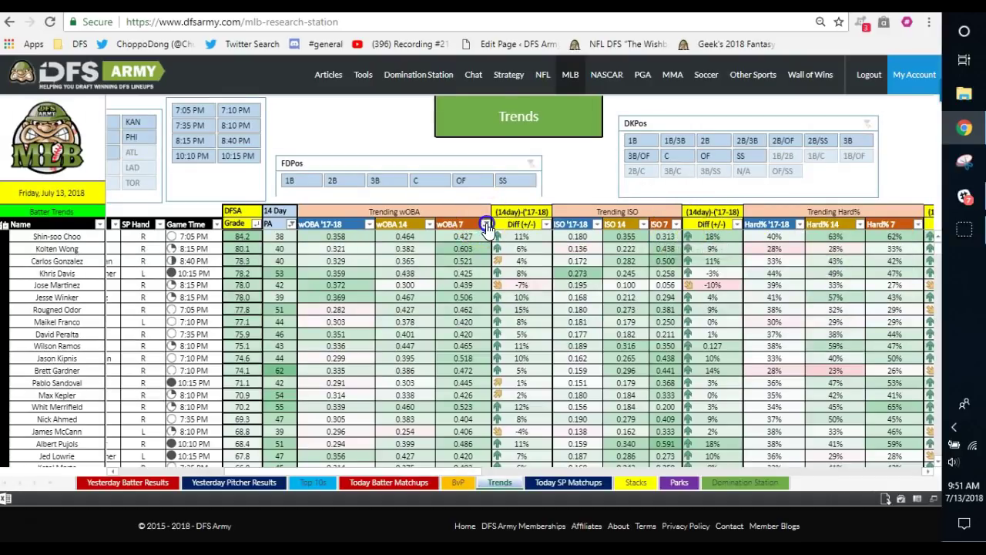
{"action": "mouse_move", "coordinate": [512, 281]}
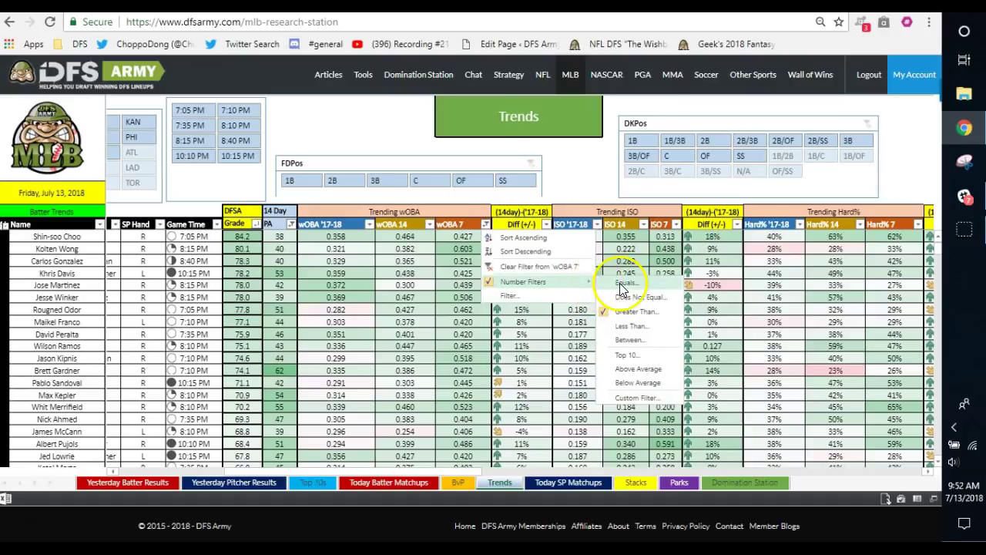
{"action": "left_click", "coordinate": [631, 311]}
{"action": "type", "text": "0.4"}
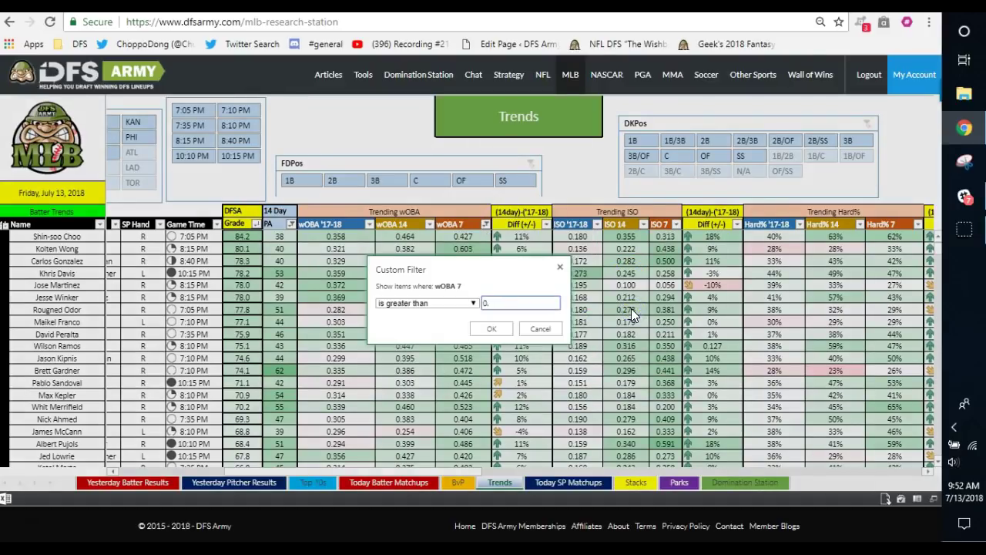
{"action": "type", "text": "05"}
{"action": "left_click", "coordinate": [506, 330]}
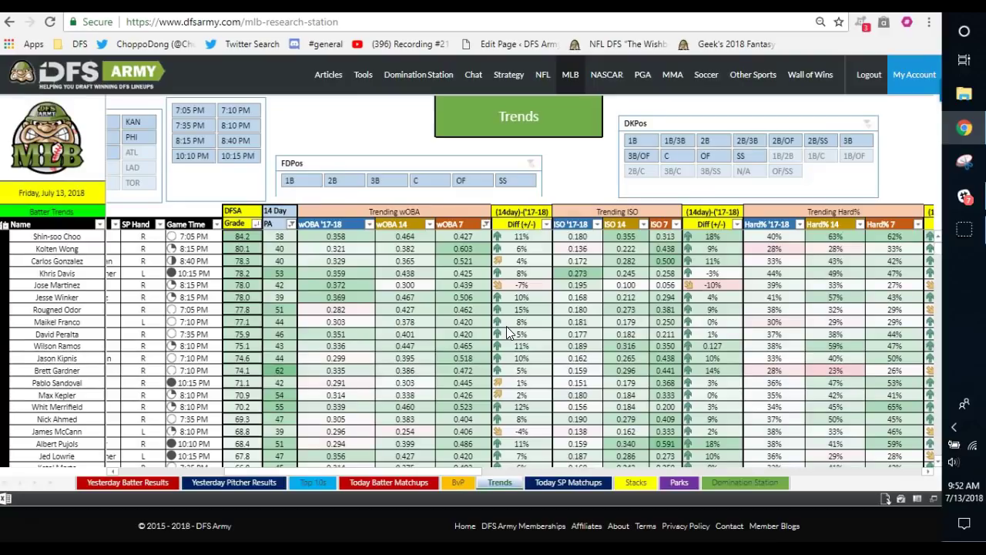
Step: Limit the batter trends to team SEA and clear the filter from the FDSalary column
{"action": "left_click", "coordinate": [313, 251]}
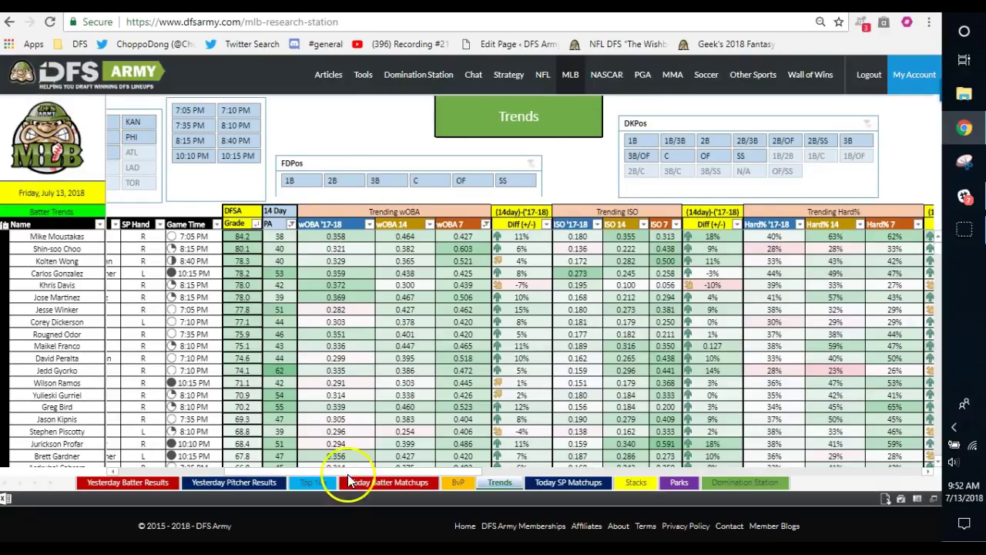
{"action": "left_click", "coordinate": [231, 467]}
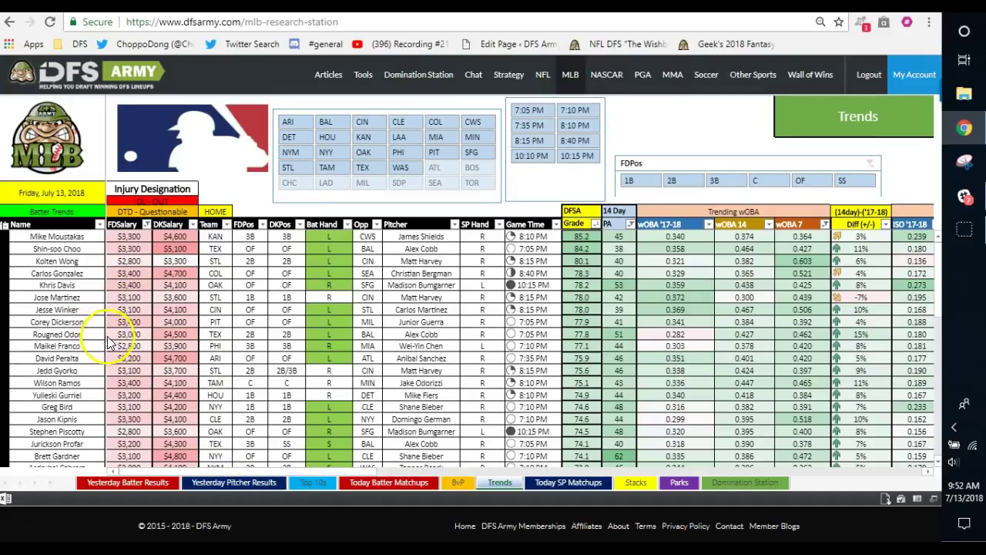
{"action": "scroll", "coordinate": [108, 346], "scroll_direction": "down", "scroll_amount": 5}
{"action": "scroll", "coordinate": [109, 345], "scroll_direction": "up", "scroll_amount": 5}
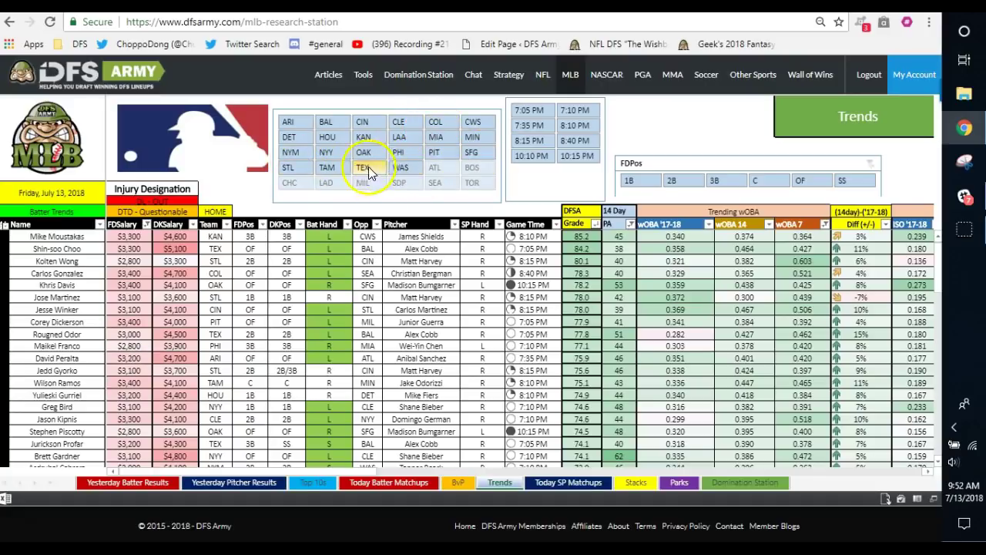
{"action": "left_click", "coordinate": [436, 185]}
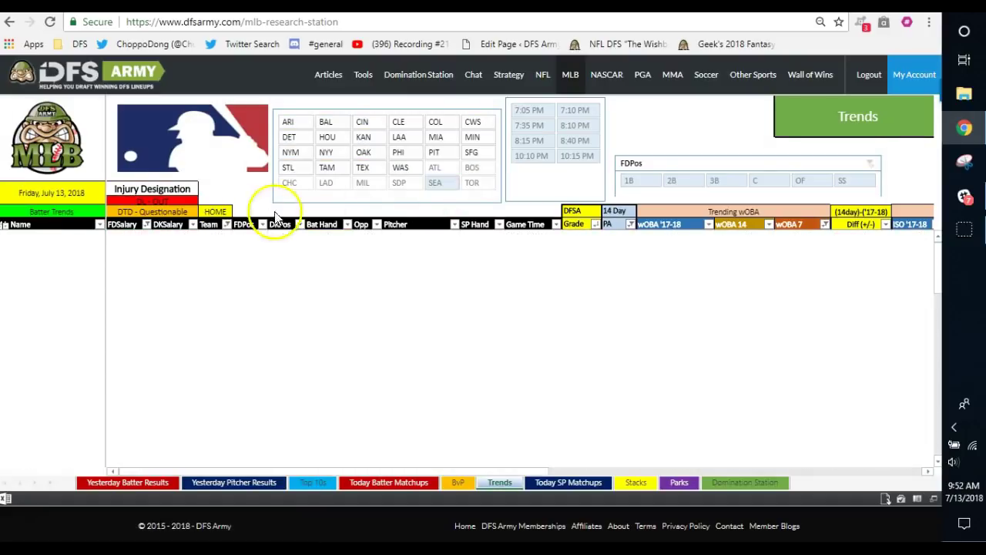
{"action": "left_click", "coordinate": [146, 225]}
{"action": "left_click", "coordinate": [173, 267]}
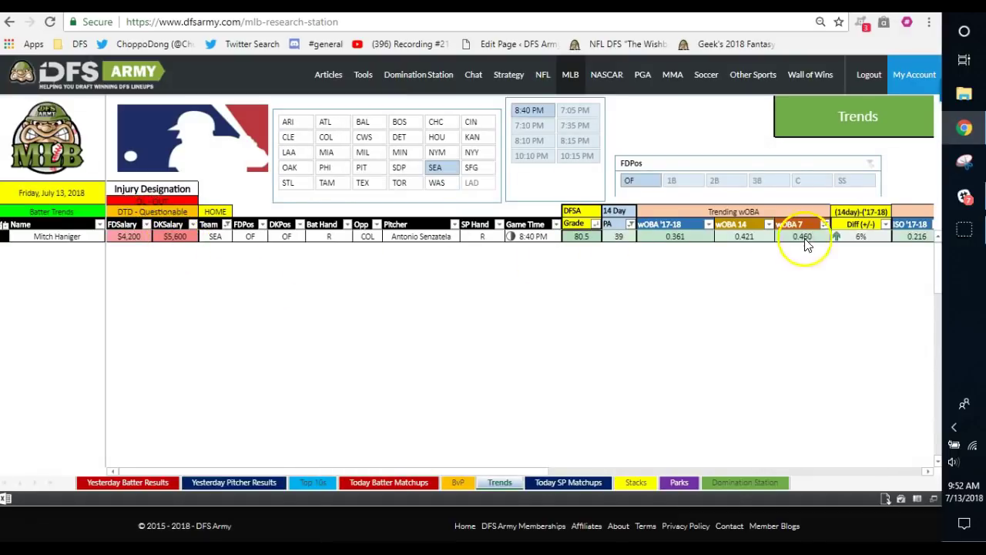
Step: Clear the wOBA 7 filter and filter that column again to values greater than .360
{"action": "left_click", "coordinate": [825, 225]}
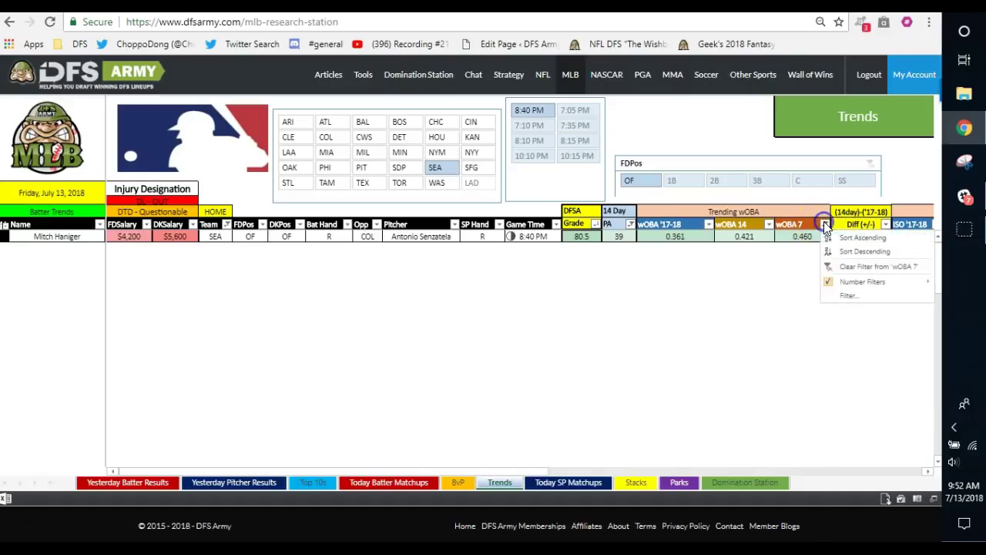
{"action": "left_click", "coordinate": [837, 266]}
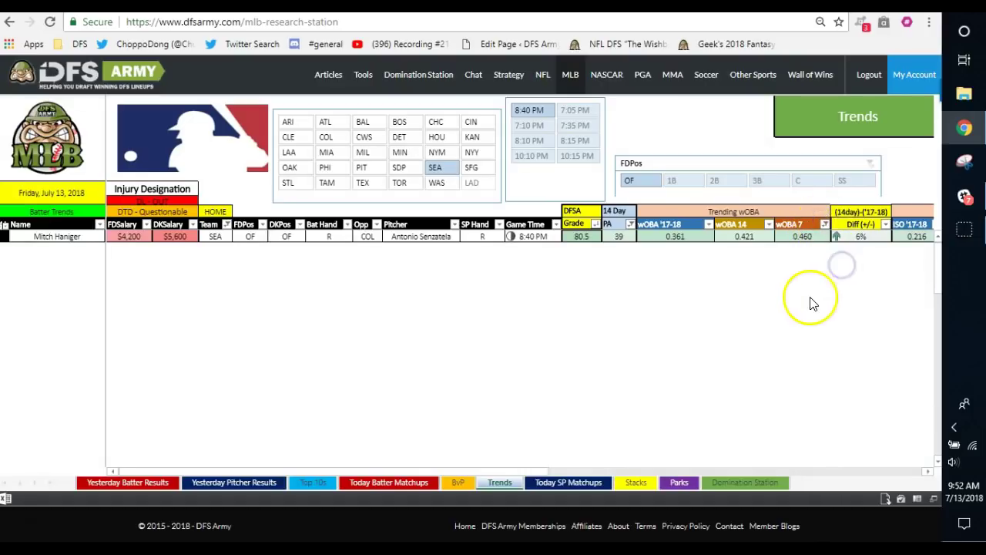
{"action": "left_click", "coordinate": [825, 224]}
{"action": "mouse_move", "coordinate": [853, 289]}
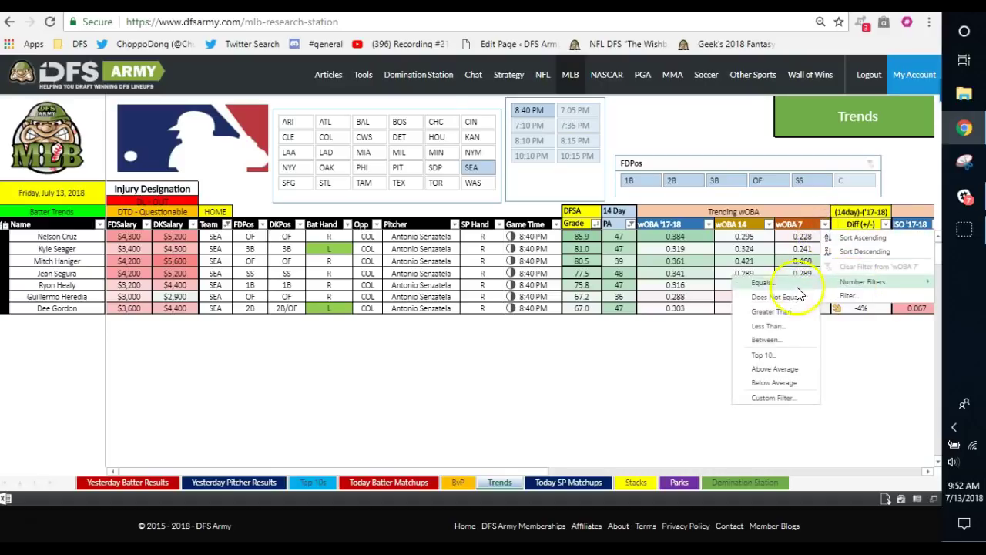
{"action": "left_click", "coordinate": [776, 311]}
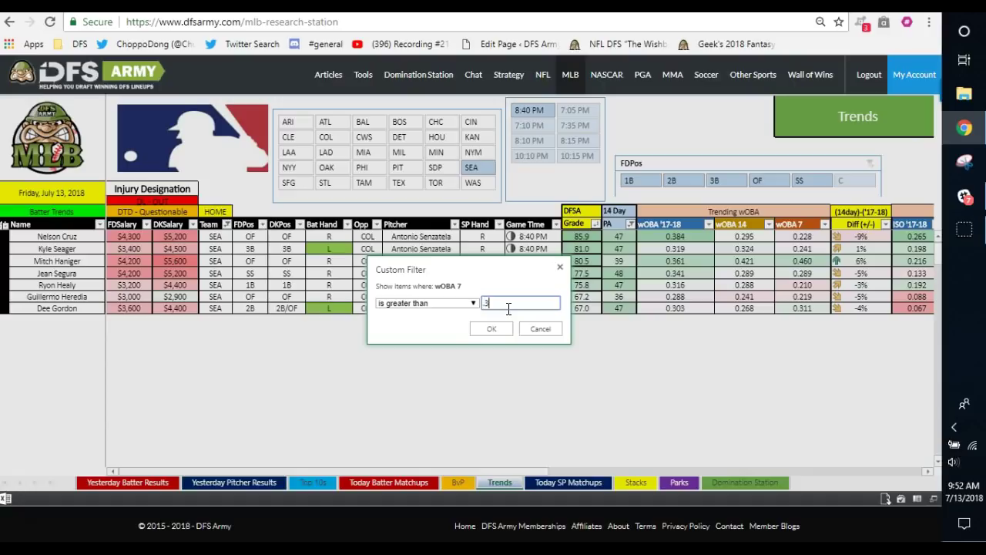
{"action": "left_click", "coordinate": [488, 329]}
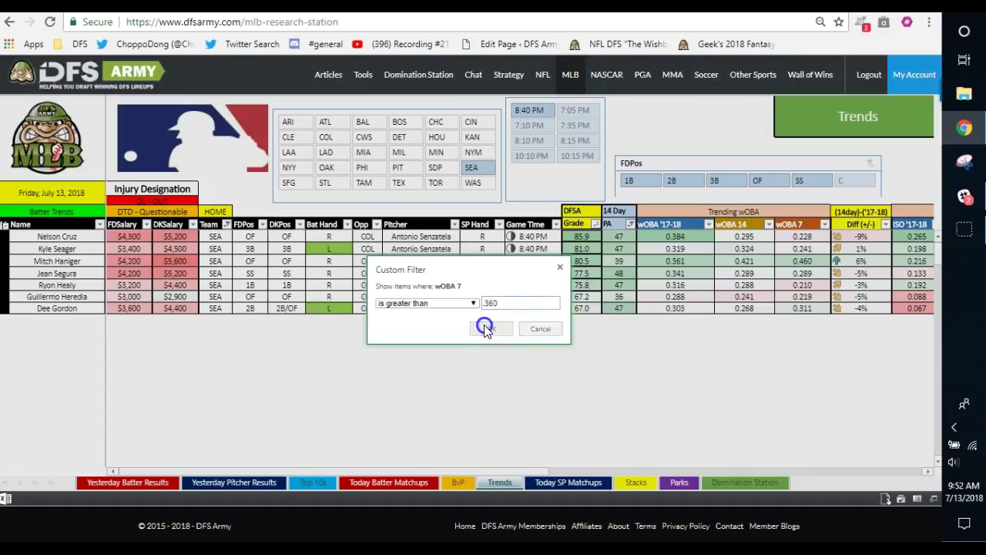
Step: Switch the team selection to COL and add TEX, STL, TAM, ATL and BAL to show their batters together
{"action": "left_click", "coordinate": [325, 137]}
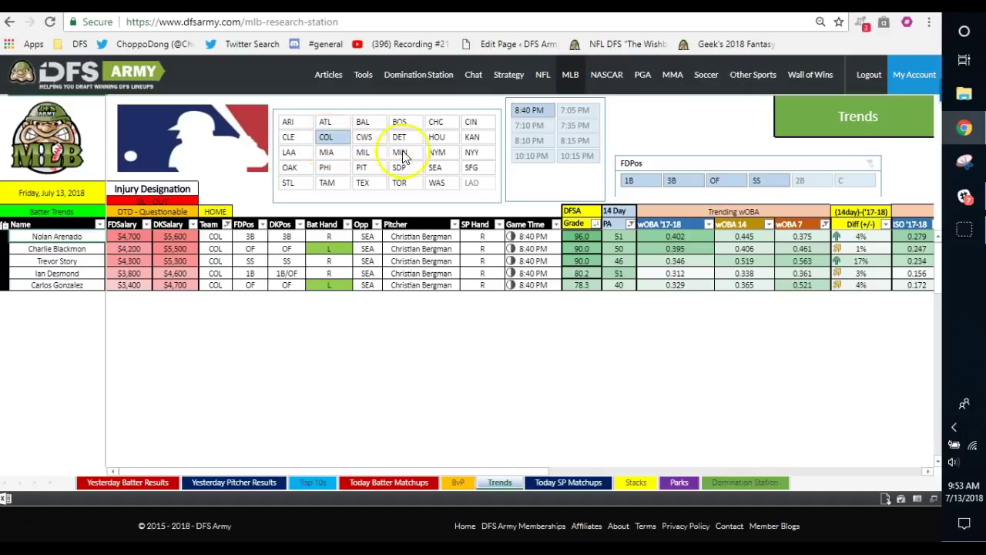
{"action": "left_click", "coordinate": [362, 183], "text": "ctrl"}
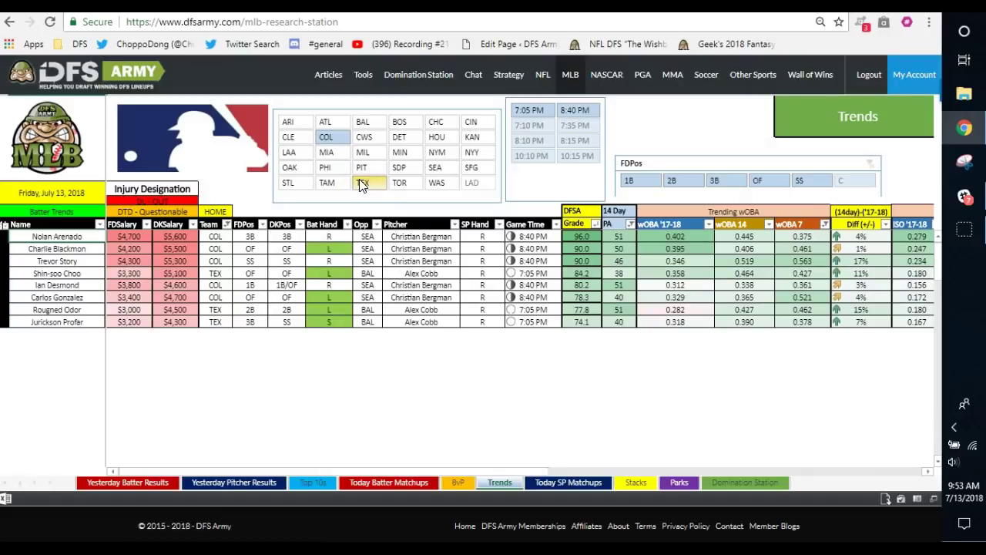
{"action": "left_click", "coordinate": [305, 179], "text": "ctrl"}
{"action": "left_click", "coordinate": [323, 123], "text": "ctrl"}
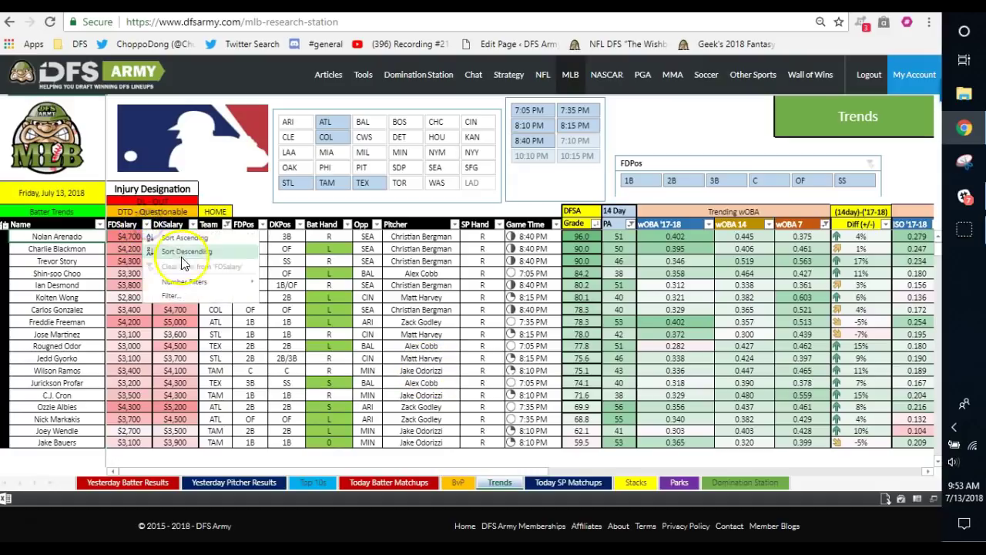
{"action": "mouse_move", "coordinate": [192, 282]}
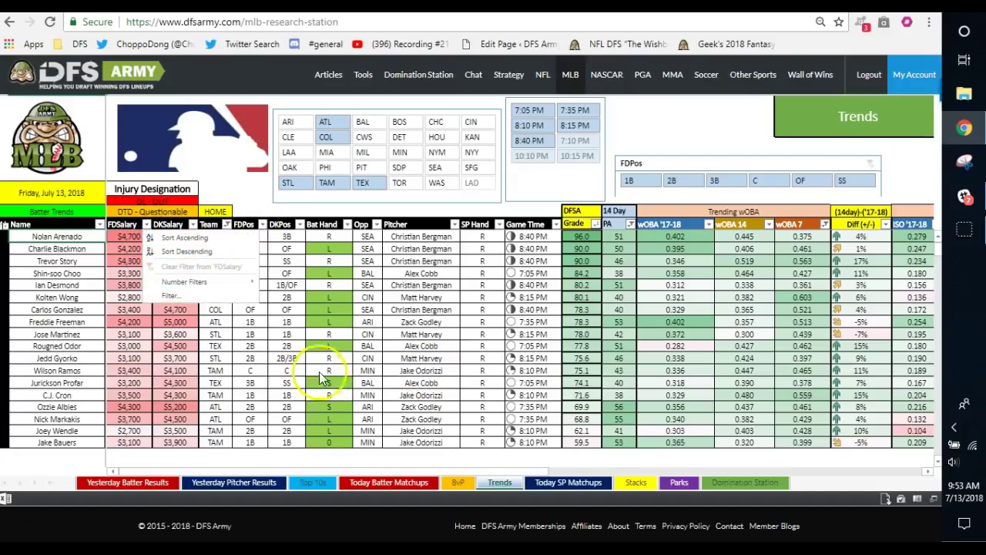
{"action": "left_click", "coordinate": [271, 456]}
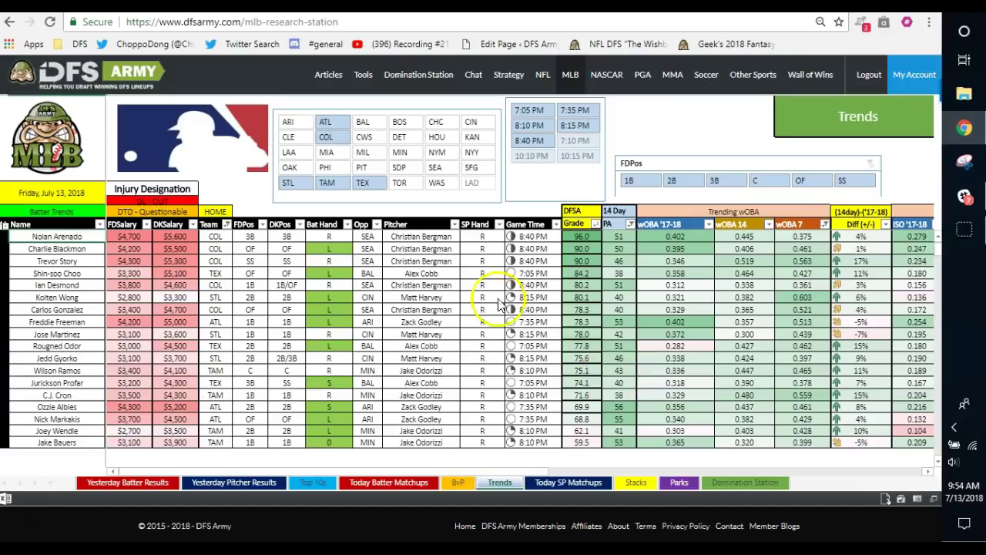
{"action": "left_click", "coordinate": [365, 121]}
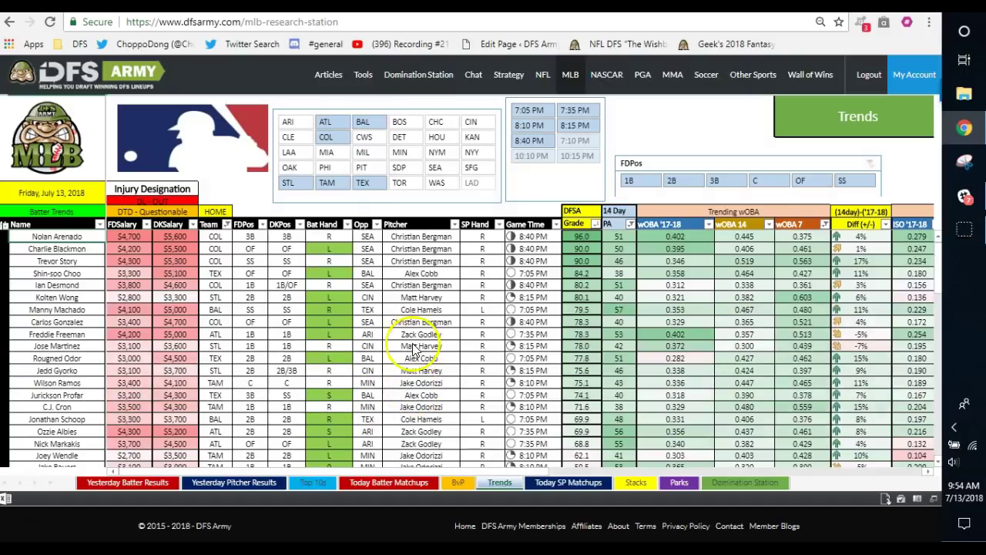
{"action": "scroll", "coordinate": [412, 351], "scroll_direction": "down", "scroll_amount": 4}
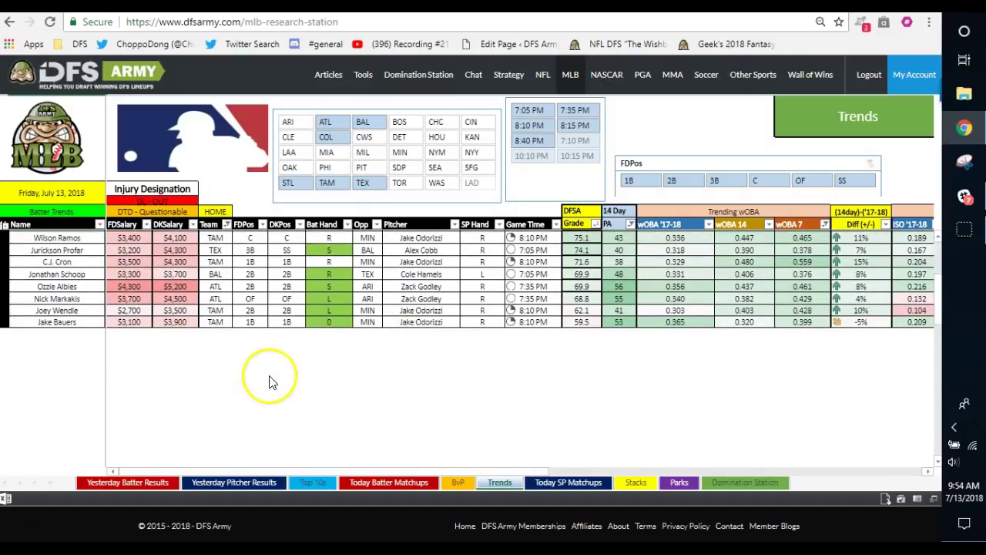
{"action": "scroll", "coordinate": [270, 378], "scroll_direction": "up", "scroll_amount": 4}
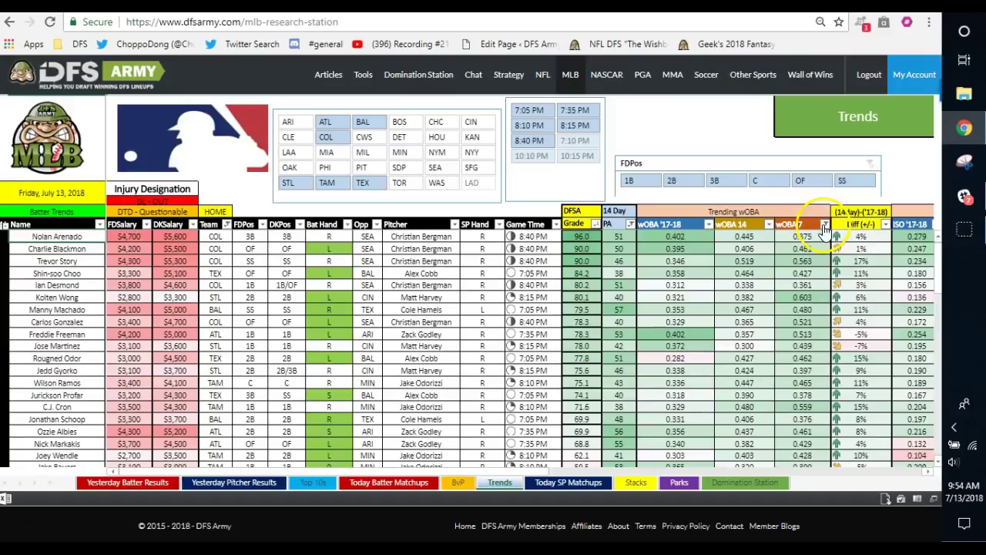
Step: Raise the greater-than threshold of the wOBA 7 filter for the selected teams and apply it
{"action": "left_click", "coordinate": [824, 224]}
{"action": "mouse_move", "coordinate": [859, 284]}
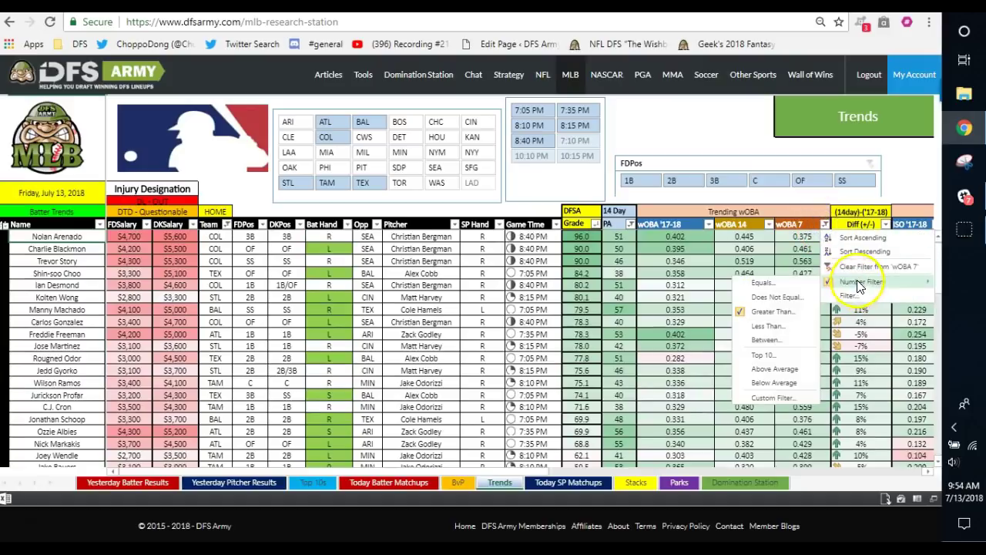
{"action": "left_click", "coordinate": [763, 311]}
{"action": "type", "text": "0.36"}
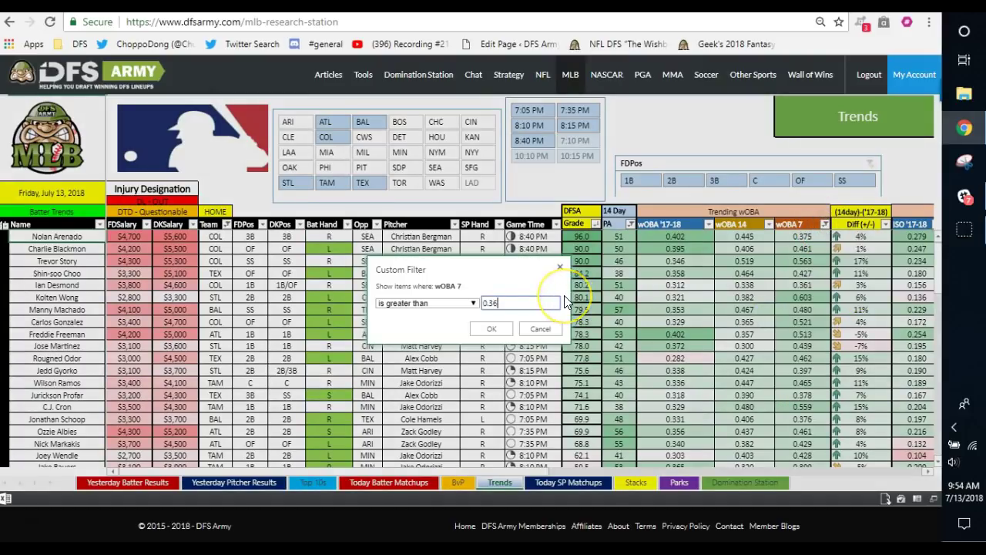
{"action": "left_click", "coordinate": [491, 328]}
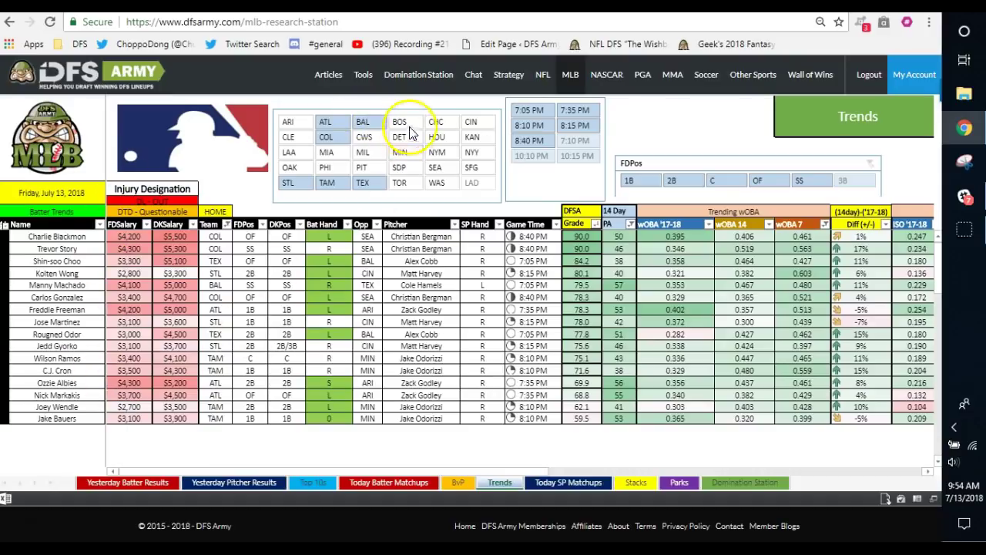
Step: Reset the team selection to include all teams and sort the batters by wOBA 7 in descending order
{"action": "left_click", "coordinate": [296, 125]}
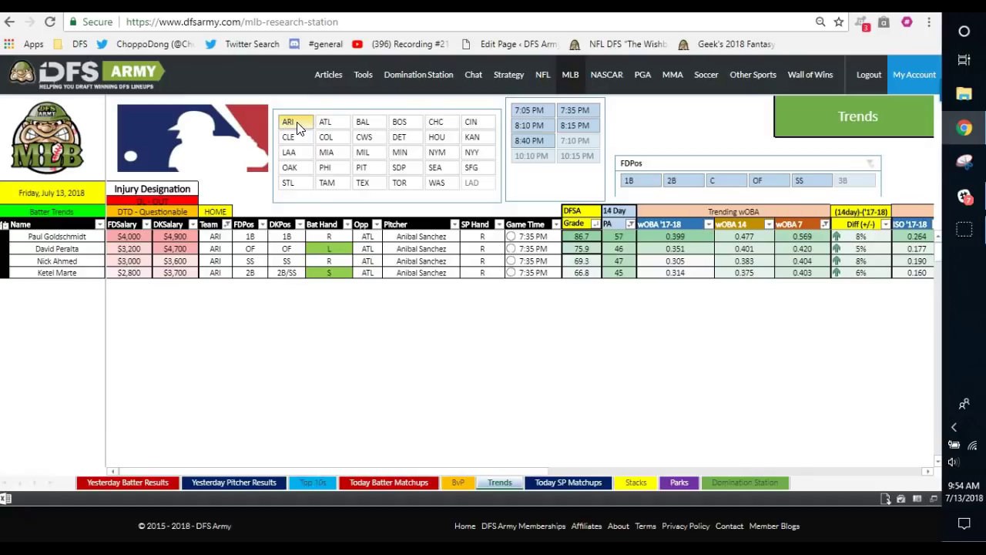
{"action": "left_click", "coordinate": [288, 123]}
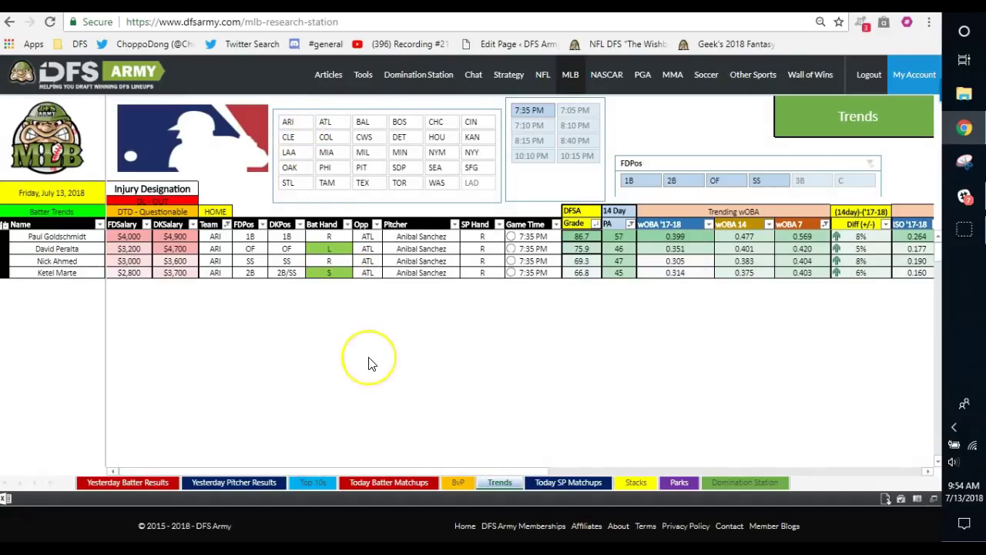
{"action": "left_click", "coordinate": [826, 224]}
{"action": "left_click", "coordinate": [843, 254]}
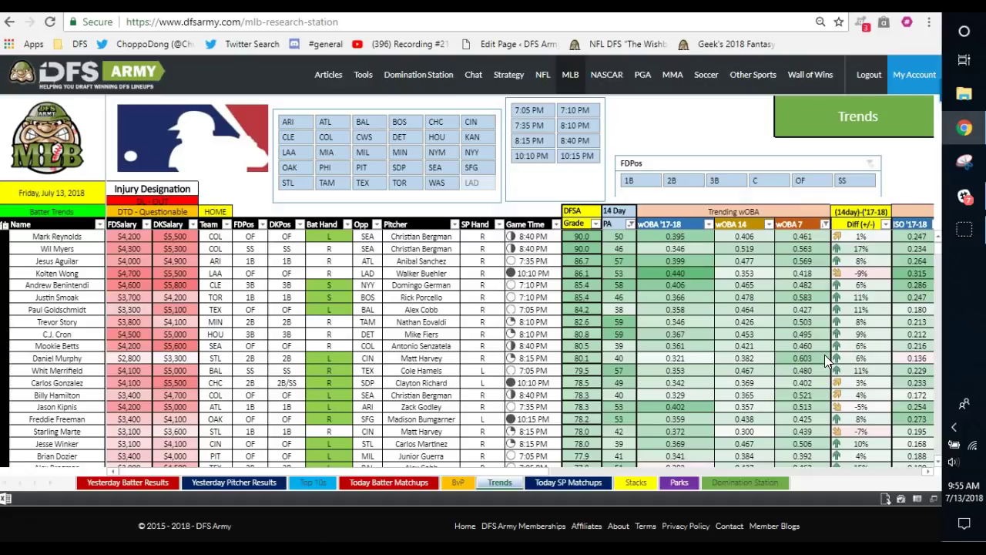
{"action": "left_click", "coordinate": [842, 269]}
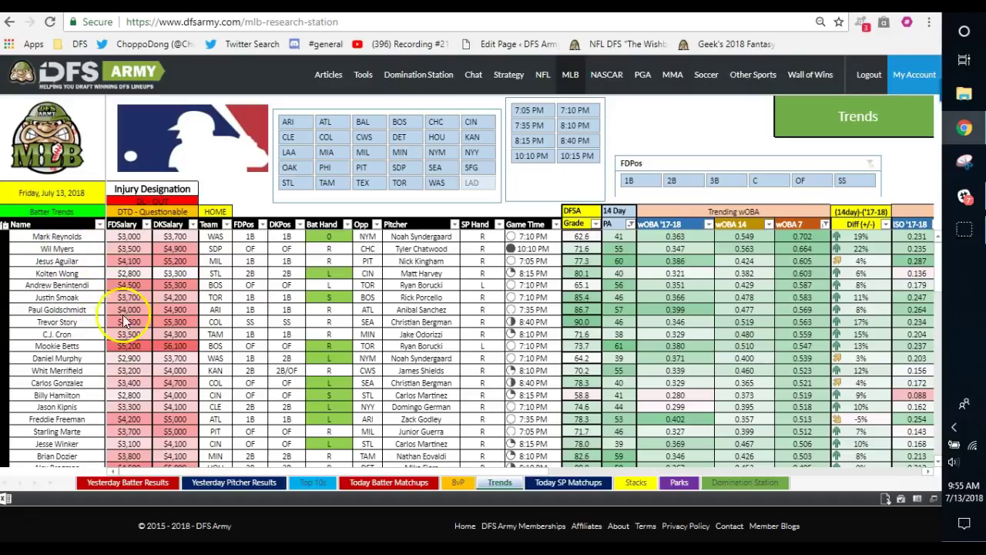
Step: Filter the batters to an FDSalary of less than 3000
{"action": "left_click", "coordinate": [147, 224]}
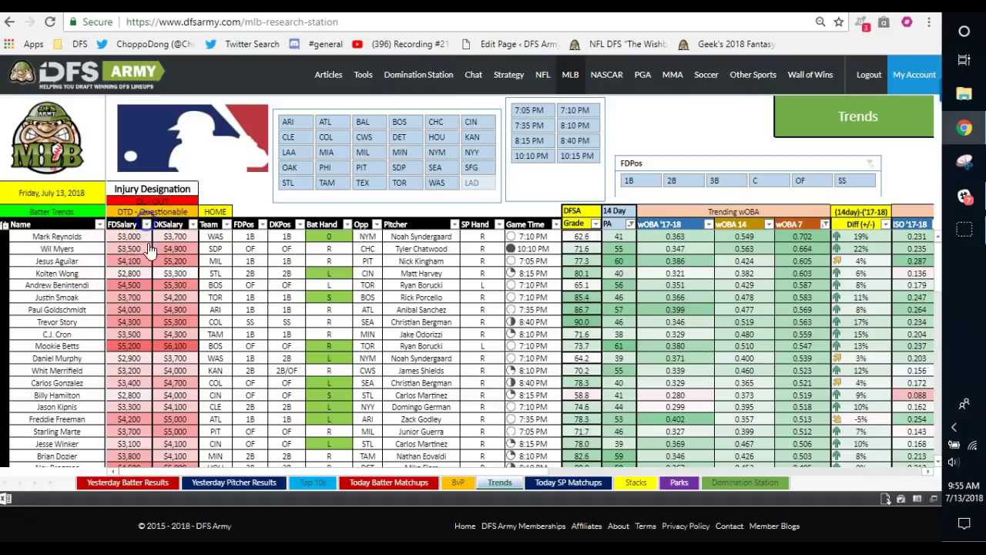
{"action": "mouse_move", "coordinate": [225, 285]}
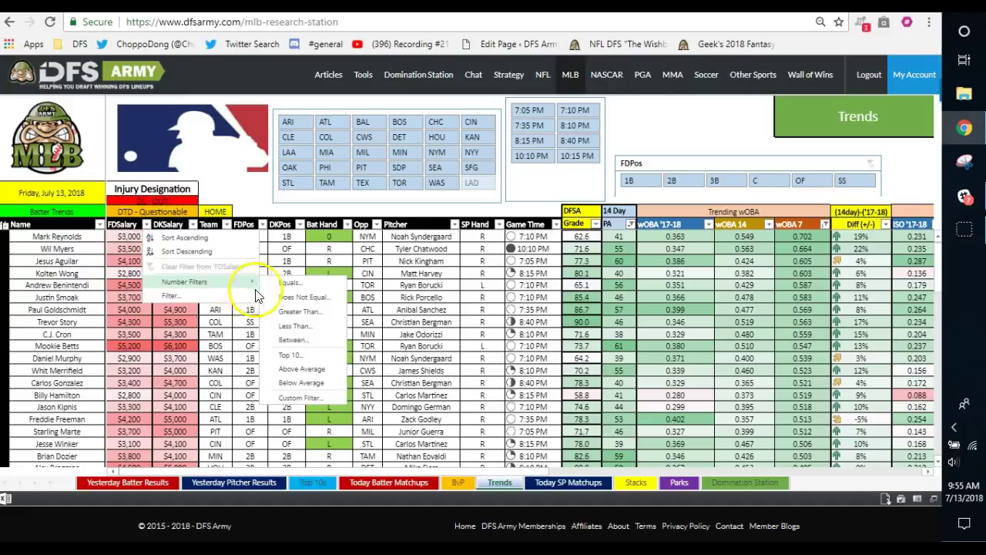
{"action": "left_click", "coordinate": [289, 326]}
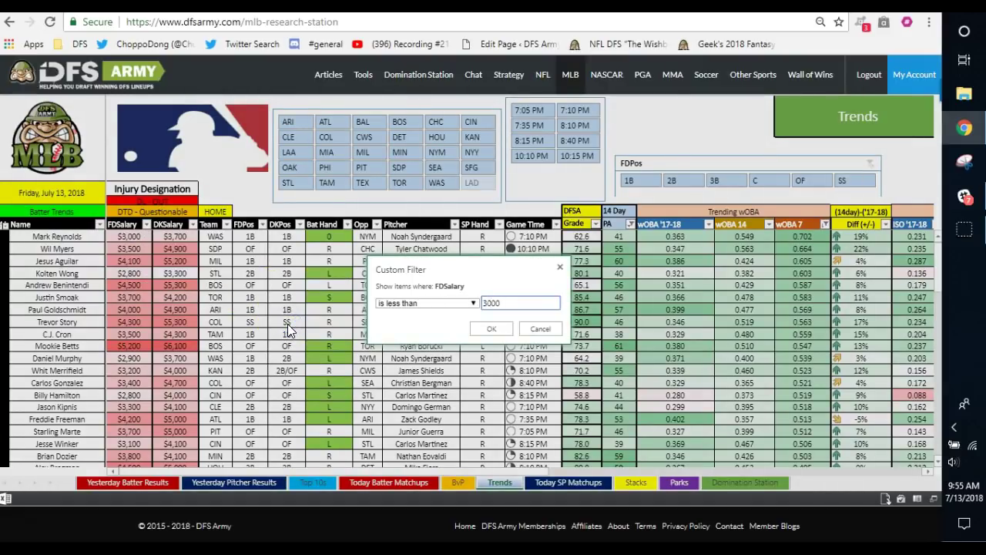
{"action": "left_click", "coordinate": [491, 328]}
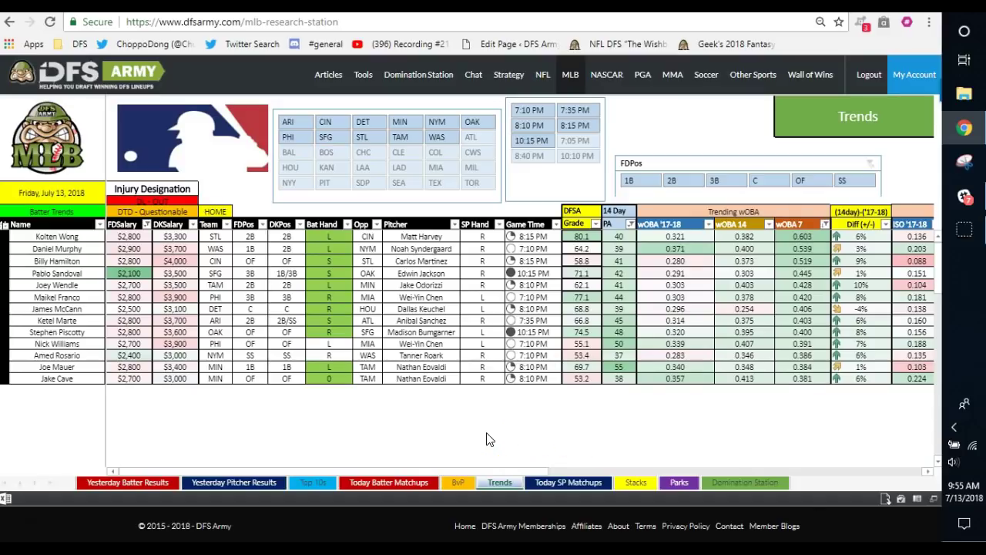
Step: Show only the ARI batters and clear the FDSalary and wOBA 7 filters
{"action": "left_click", "coordinate": [287, 122]}
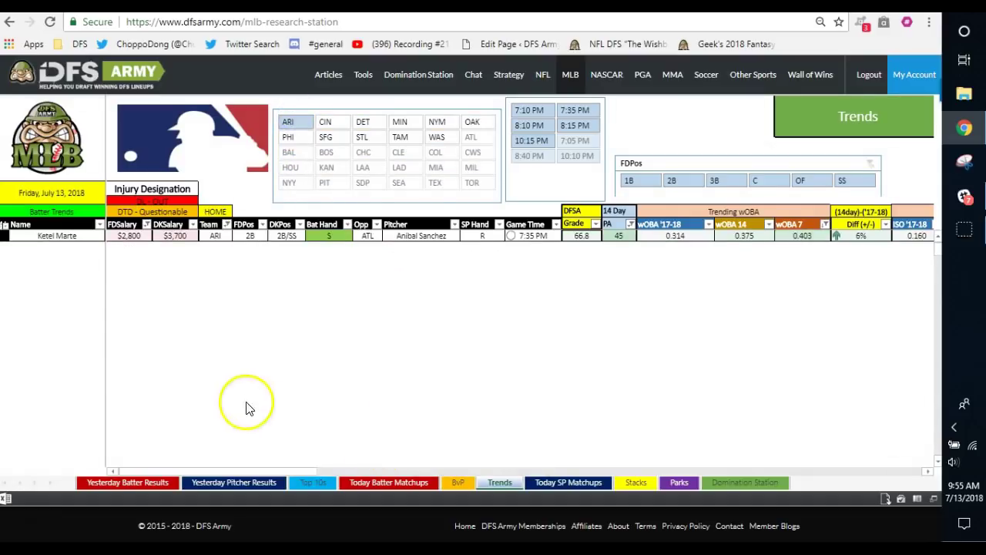
{"action": "left_click", "coordinate": [146, 224]}
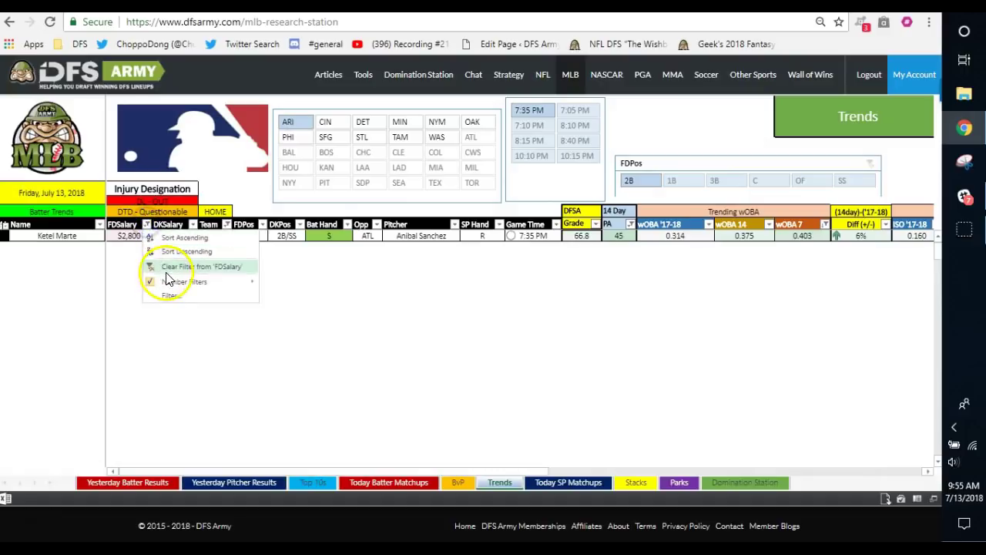
{"action": "left_click", "coordinate": [165, 265]}
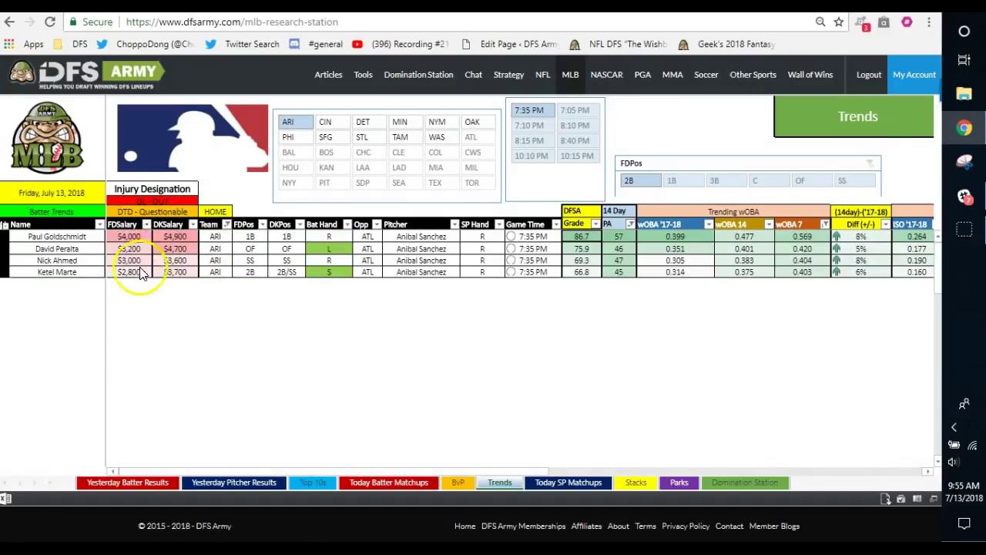
{"action": "left_click", "coordinate": [826, 225]}
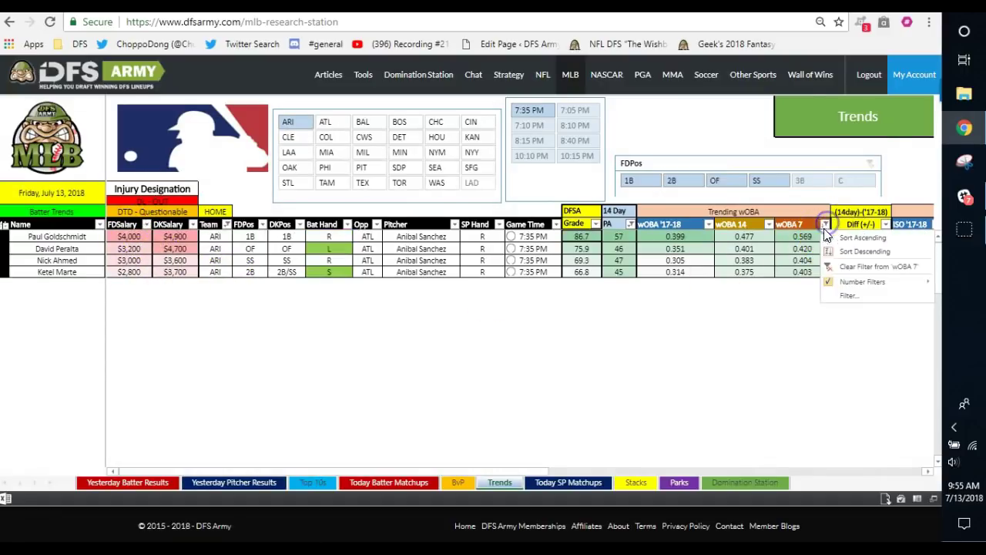
{"action": "left_click", "coordinate": [839, 262]}
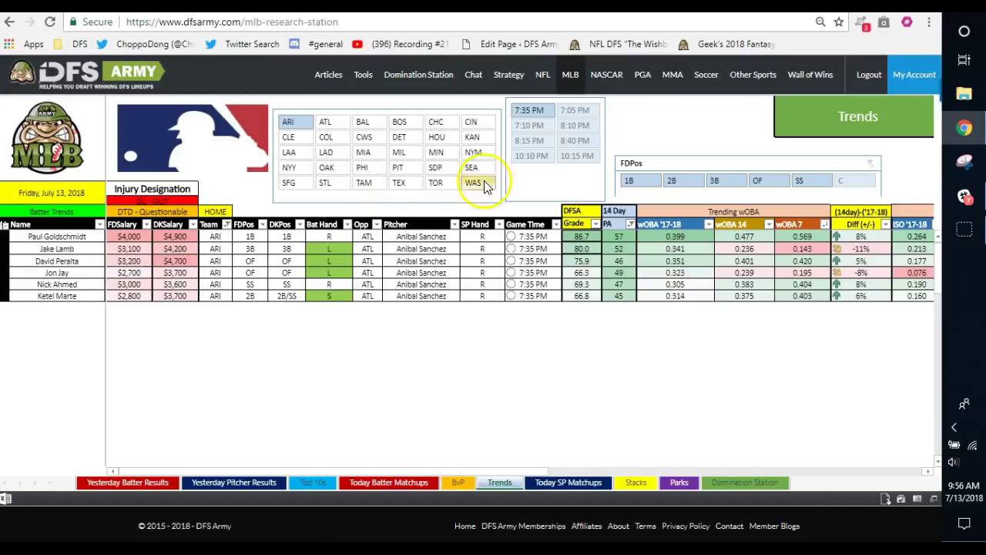
Step: Try to filter the ARI batter trends to the late game times from 8:40 PM onward
{"action": "left_click", "coordinate": [548, 142]}
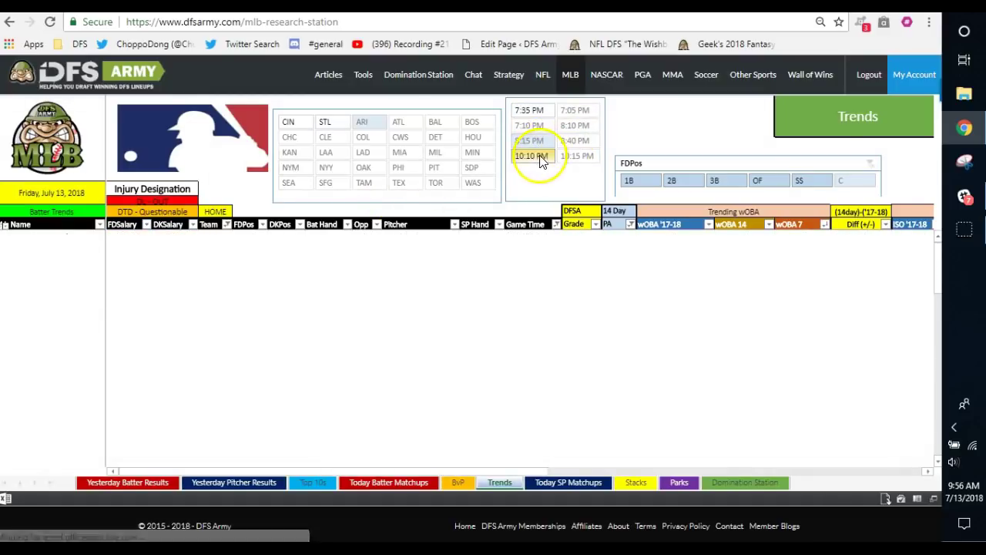
{"action": "left_click", "coordinate": [577, 142]}
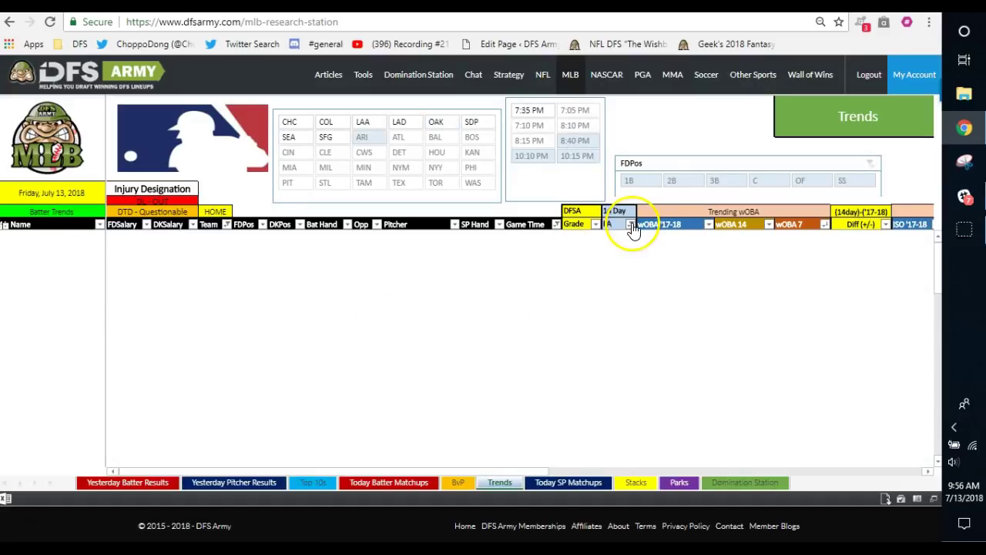
{"action": "left_click", "coordinate": [824, 224]}
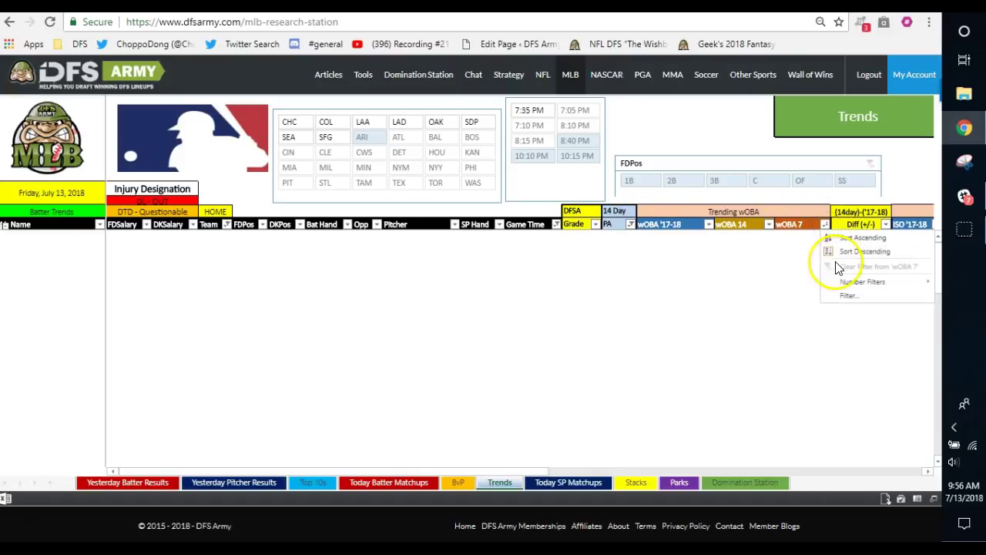
{"action": "mouse_move", "coordinate": [851, 282]}
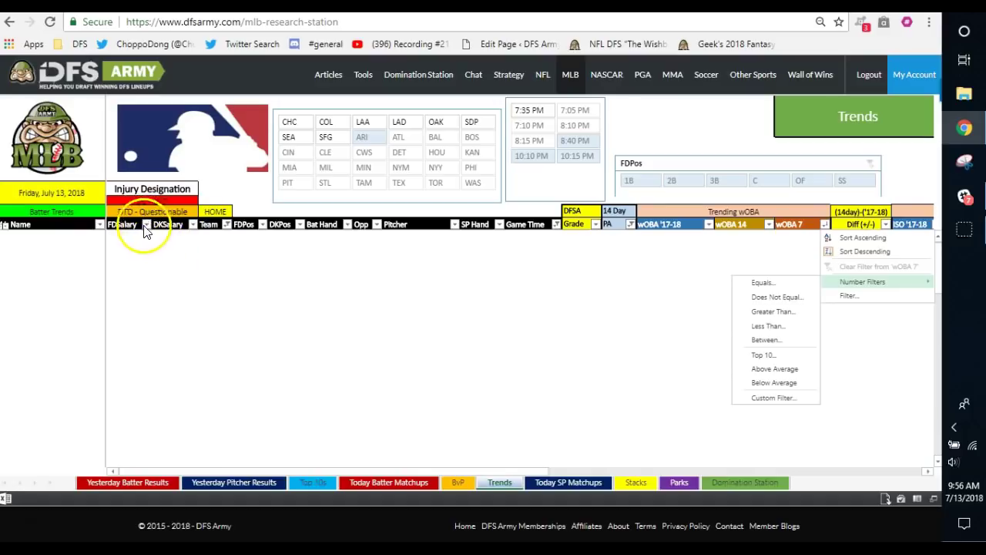
{"action": "left_click", "coordinate": [482, 324]}
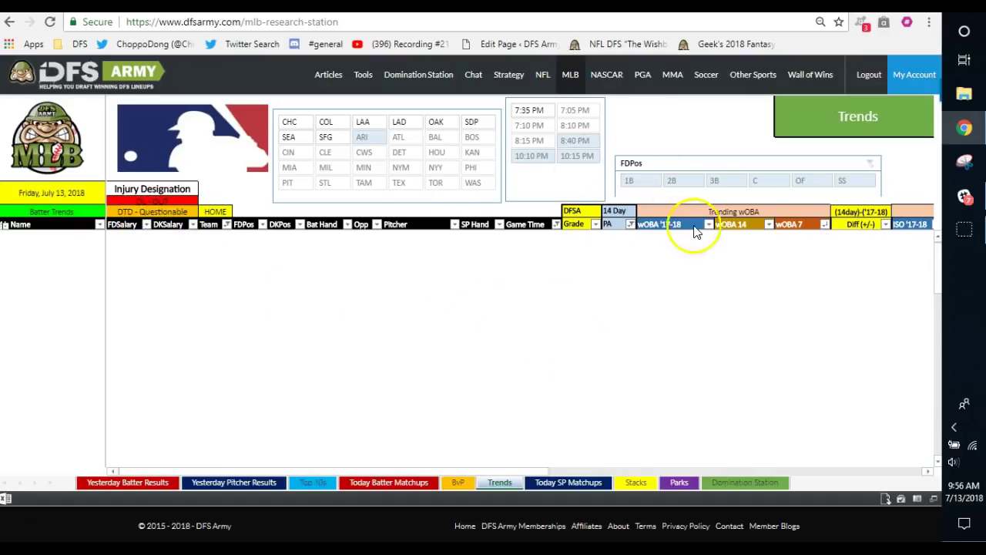
Step: Reload the MLB Research Station page to reset all filters and reopen the Trends sheet
{"action": "left_click", "coordinate": [50, 21]}
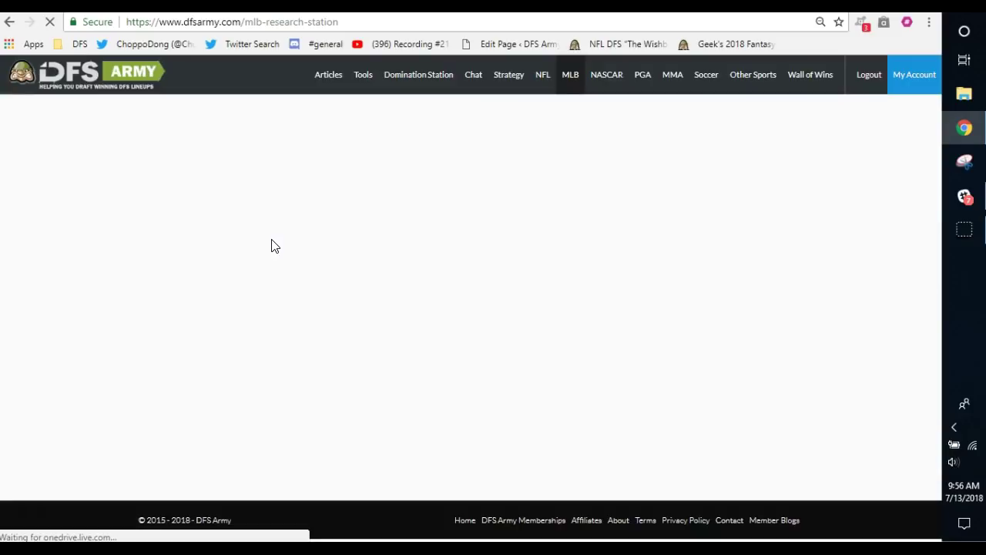
{"action": "left_click", "coordinate": [282, 251]}
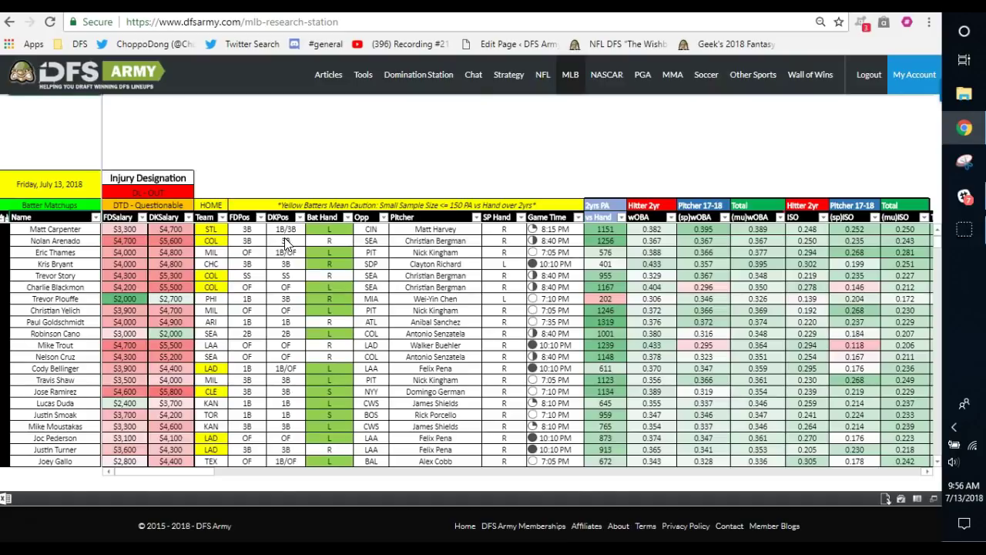
{"action": "left_click", "coordinate": [318, 282]}
{"action": "left_click", "coordinate": [230, 271]}
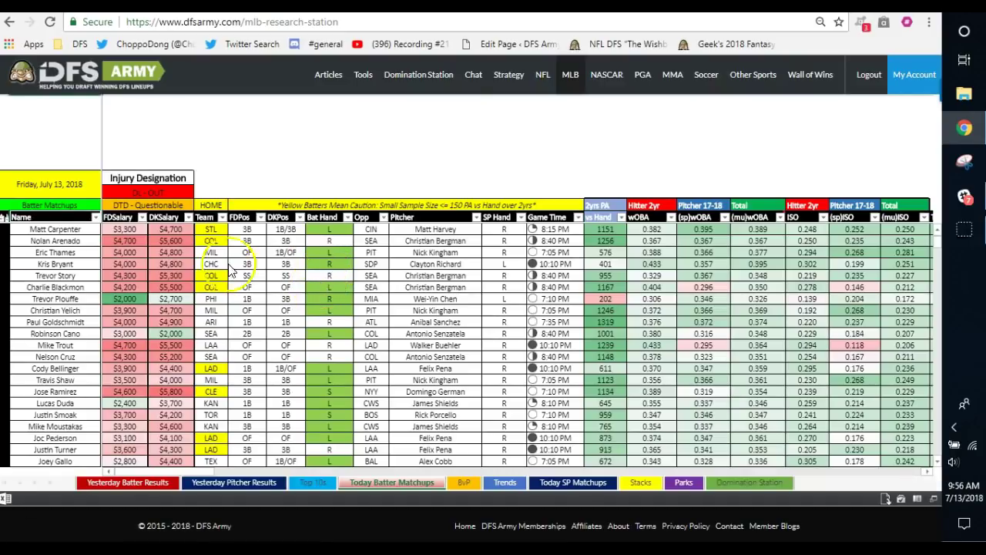
{"action": "left_click", "coordinate": [554, 520]}
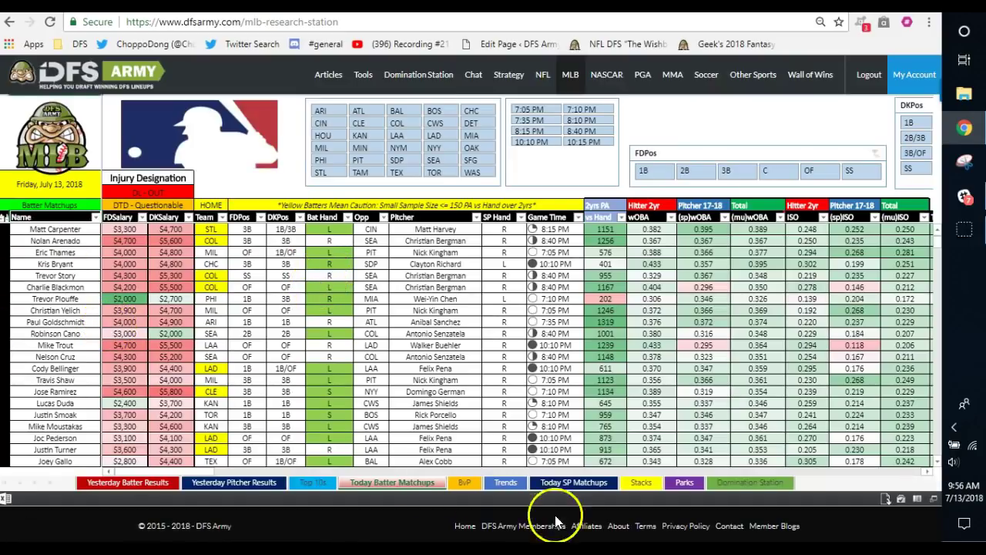
{"action": "left_click", "coordinate": [505, 482]}
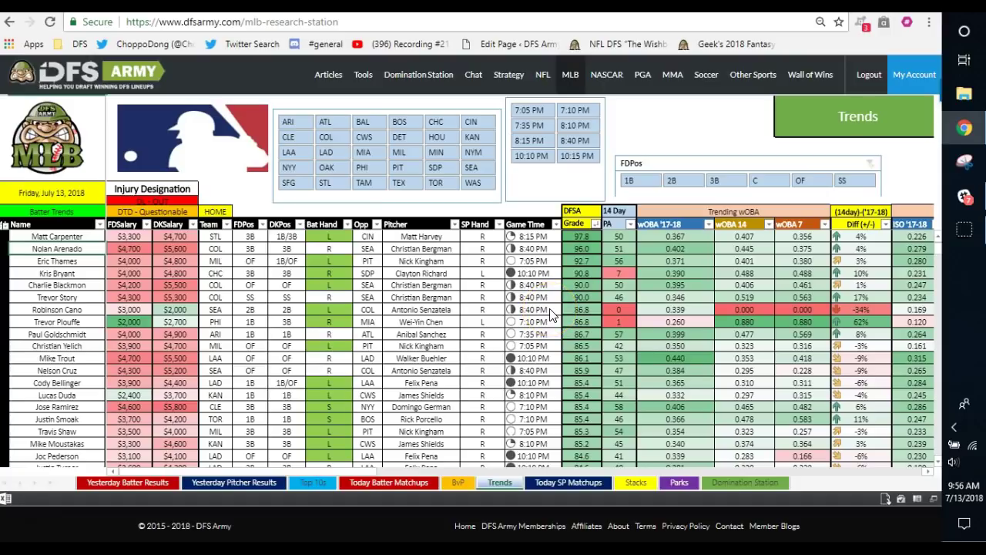
{"action": "mouse_move", "coordinate": [439, 87]}
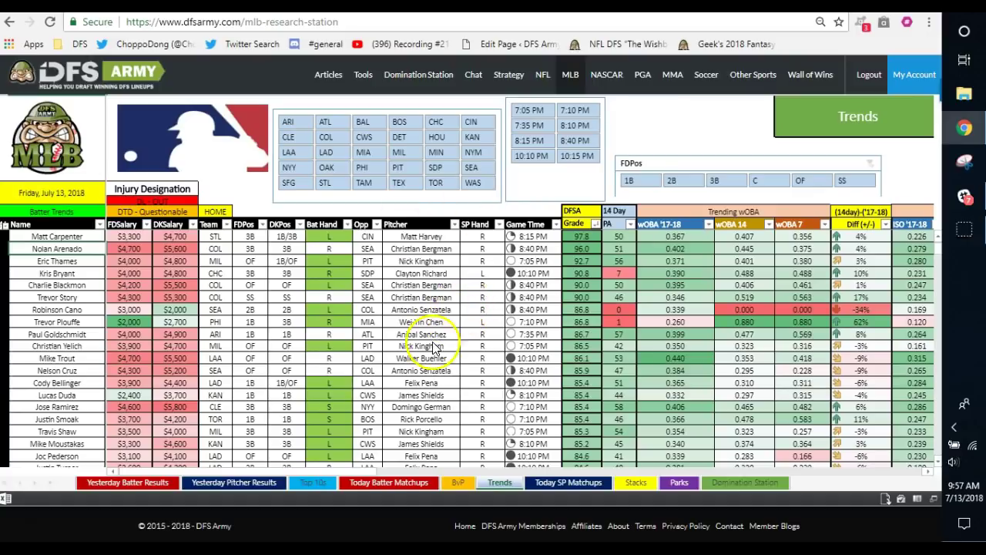
{"action": "mouse_move", "coordinate": [608, 80]}
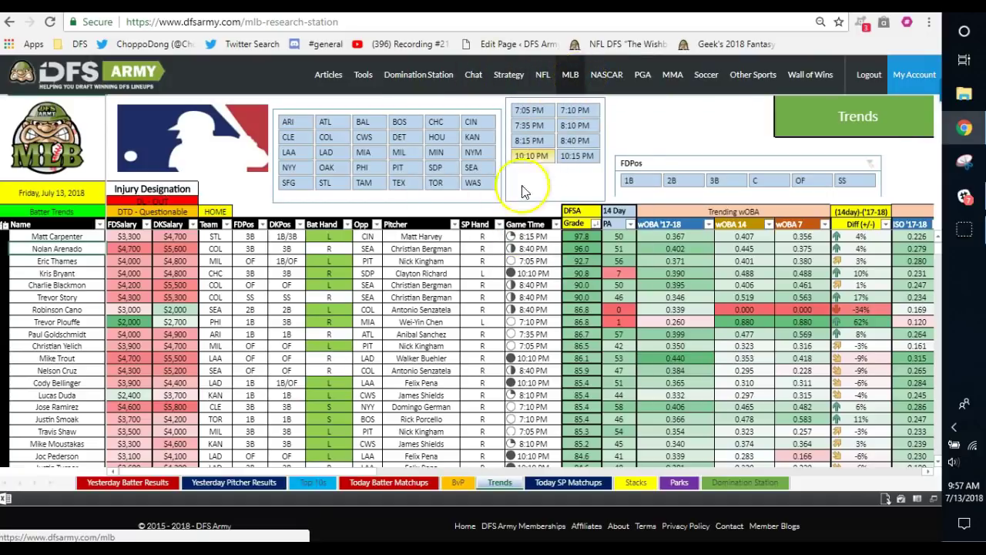
{"action": "left_click", "coordinate": [537, 112]}
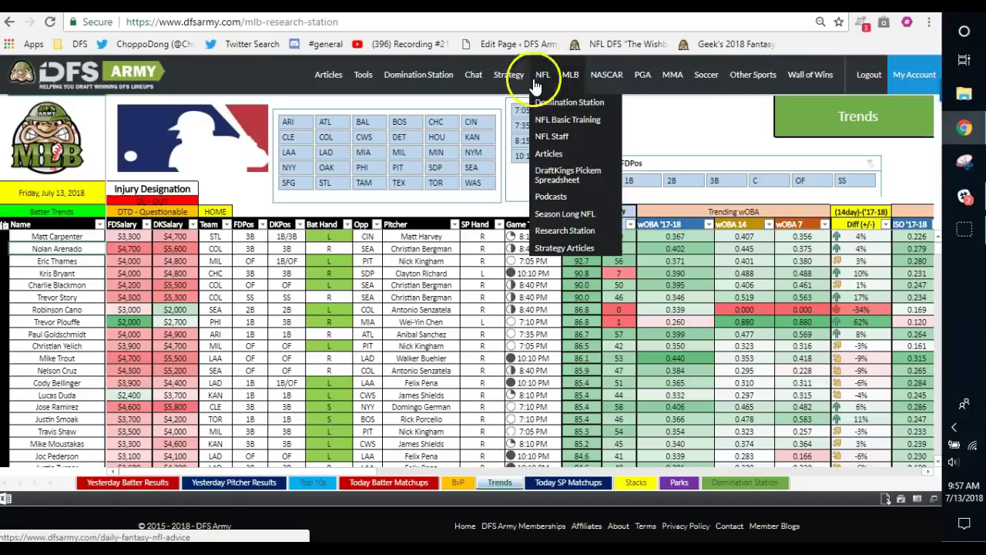
{"action": "mouse_move", "coordinate": [570, 77]}
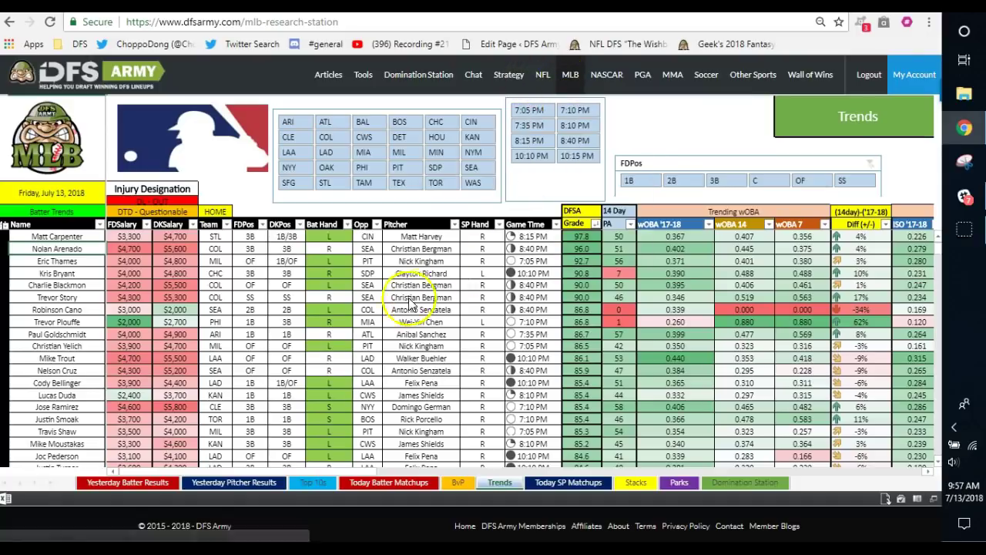